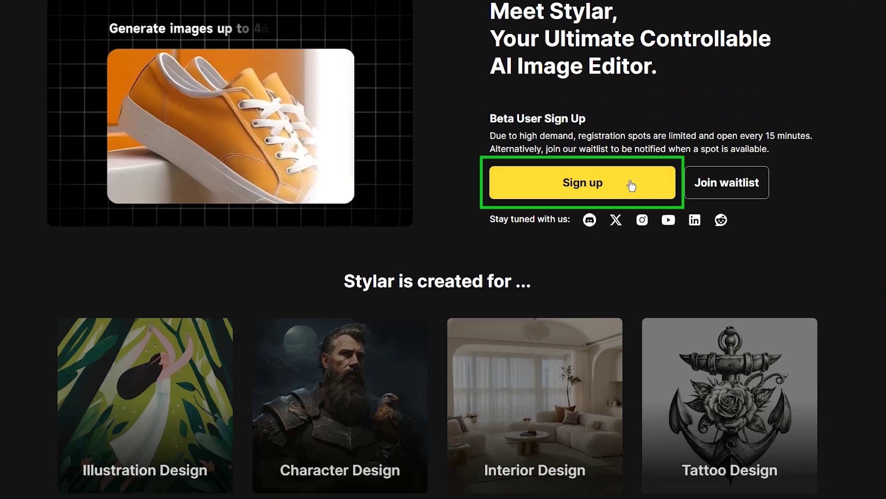
Start signing up for a Stylar account from the landing page's Sign up button
left_click(632, 184)
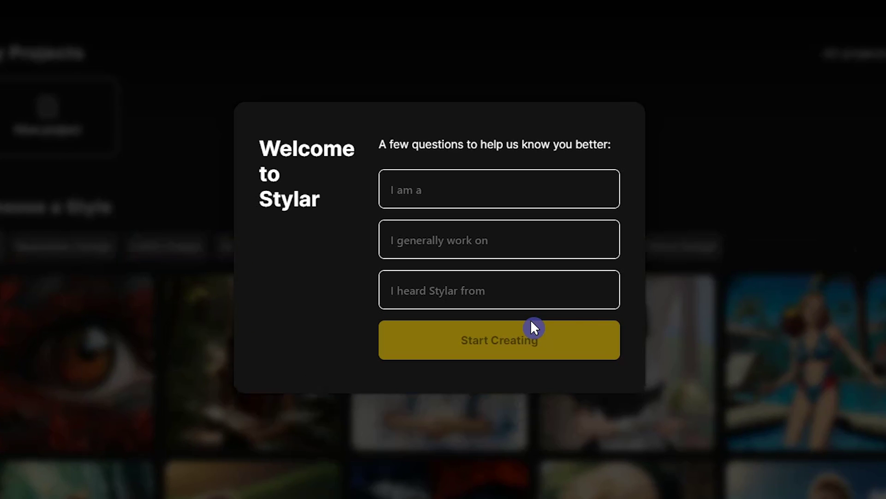
Answer the welcome questionnaire with Business owner, Graphic/Visual design and YouTube, then start creating
left_click(607, 190)
scroll(607, 333, "down", 2)
scroll(608, 335, "up", 2)
left_click(607, 388)
left_click(608, 239)
left_click(591, 359)
left_click(607, 291)
left_click(569, 357)
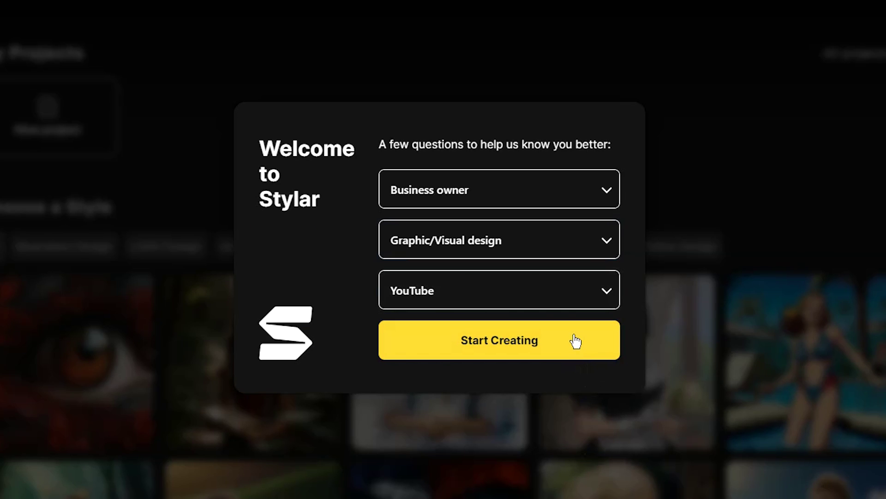
left_click(575, 341)
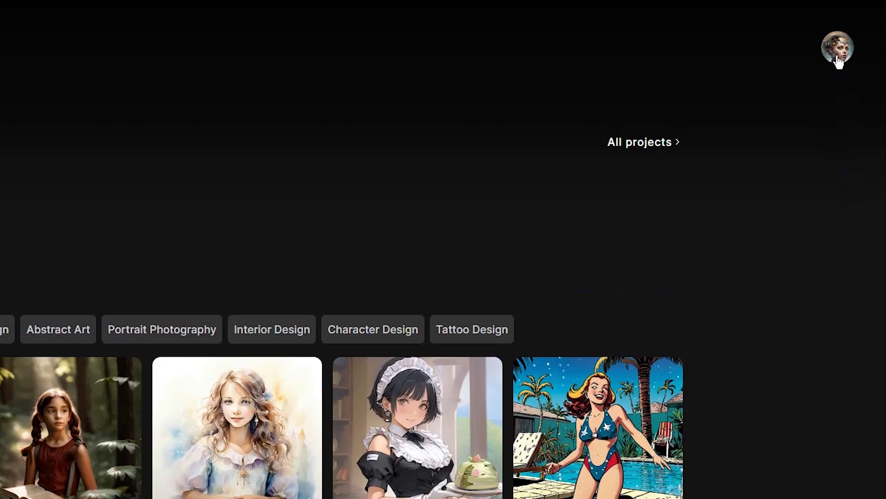
Open the profile menu to see the 200-credit starting balance
left_click(674, 56)
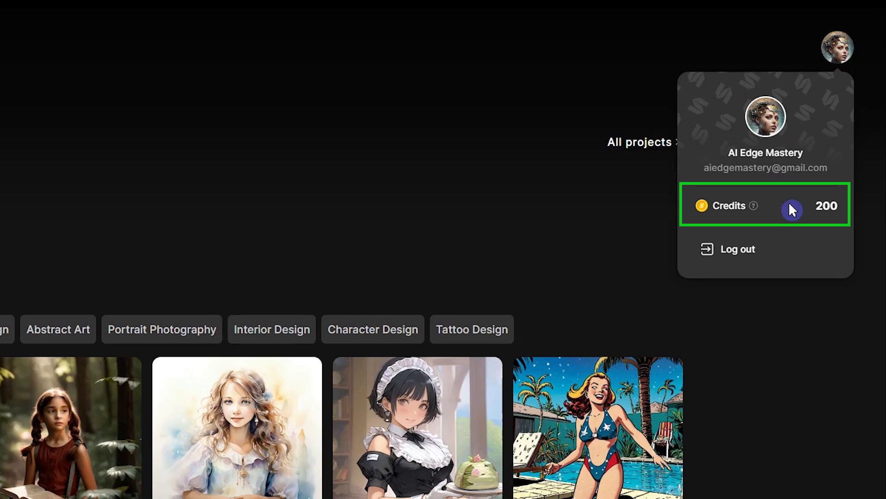
Close the account menu and filter styles by Illustration Design, Abstract Art, Interior Design, then All
left_click(615, 206)
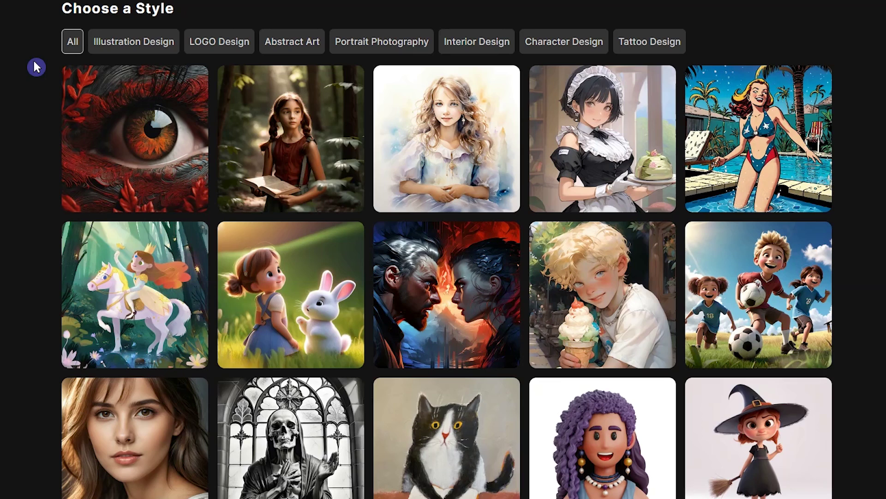
left_click(132, 42)
left_click(285, 43)
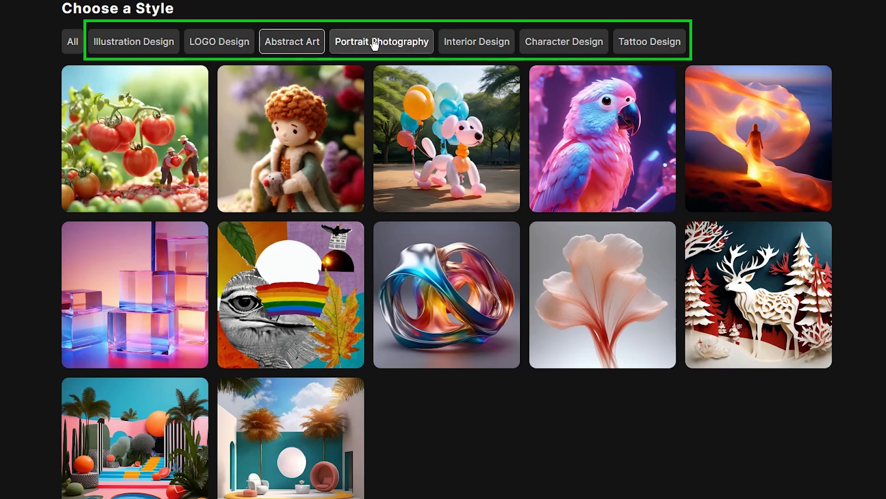
left_click(459, 40)
left_click(72, 41)
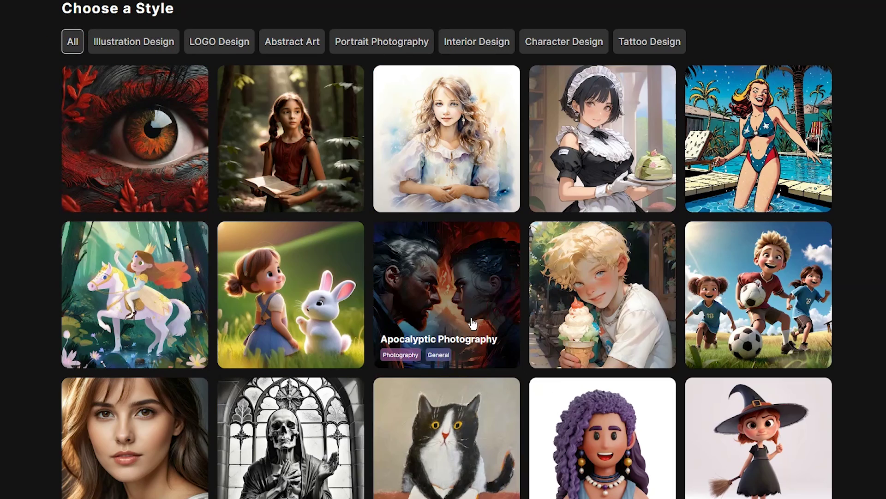
Preview Apocalyptic Photography and Delicate Aquarelle, then Stylarize with Innocent Cutie
left_click(455, 279)
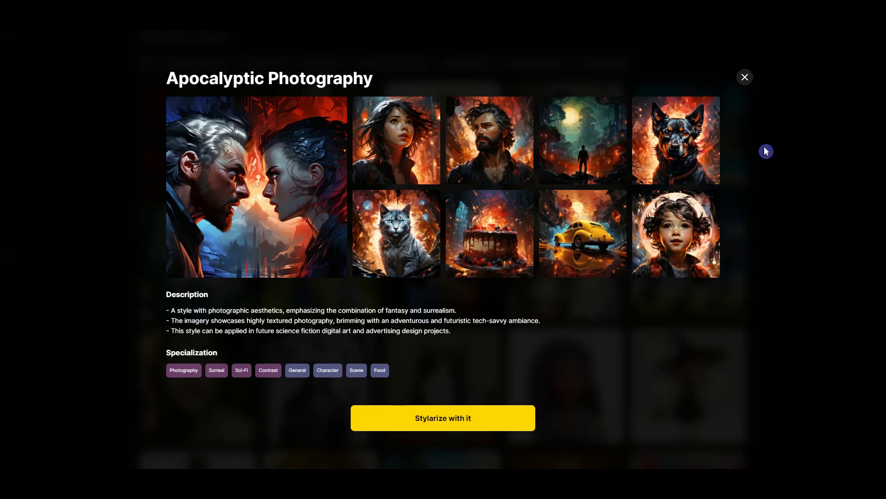
left_click(745, 77)
left_click(475, 131)
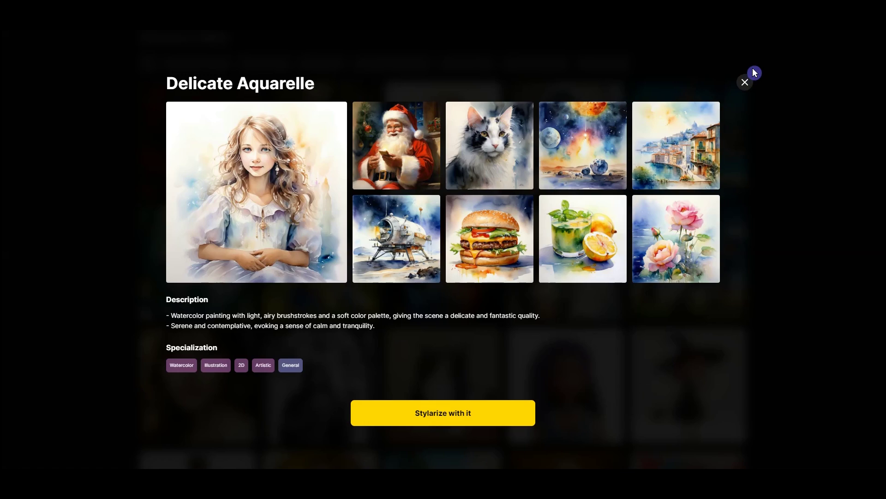
left_click(745, 83)
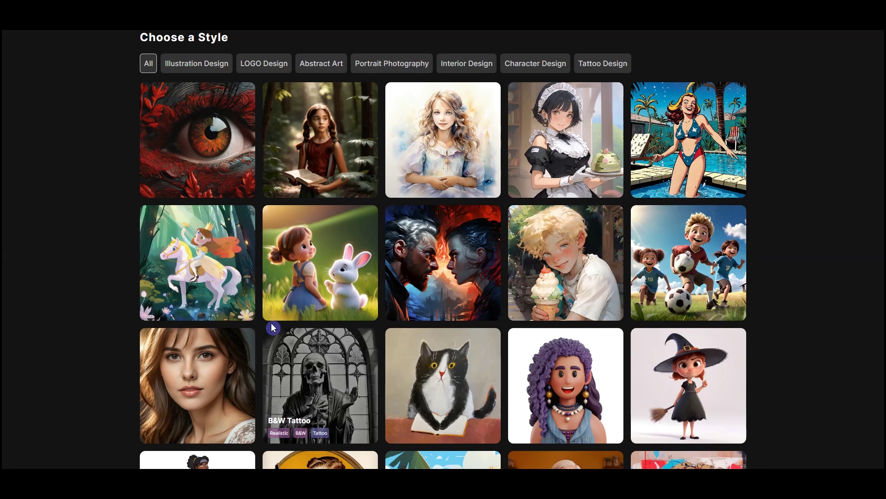
left_click(720, 259)
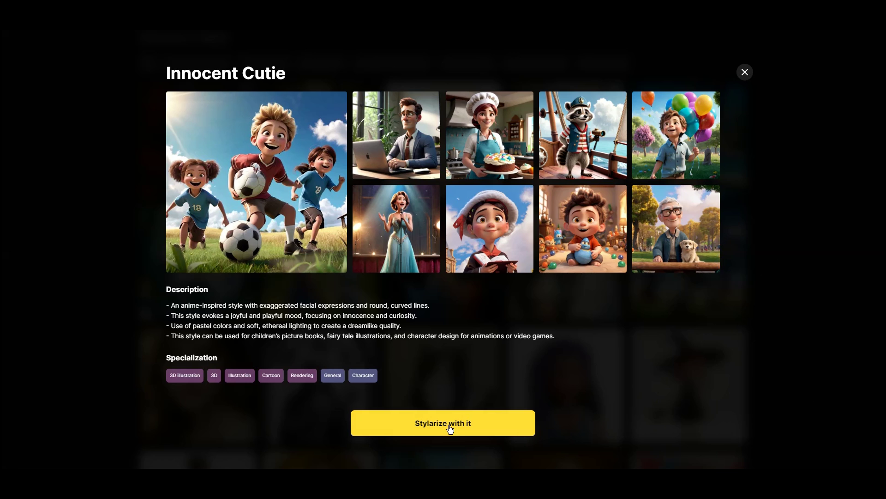
left_click(505, 428)
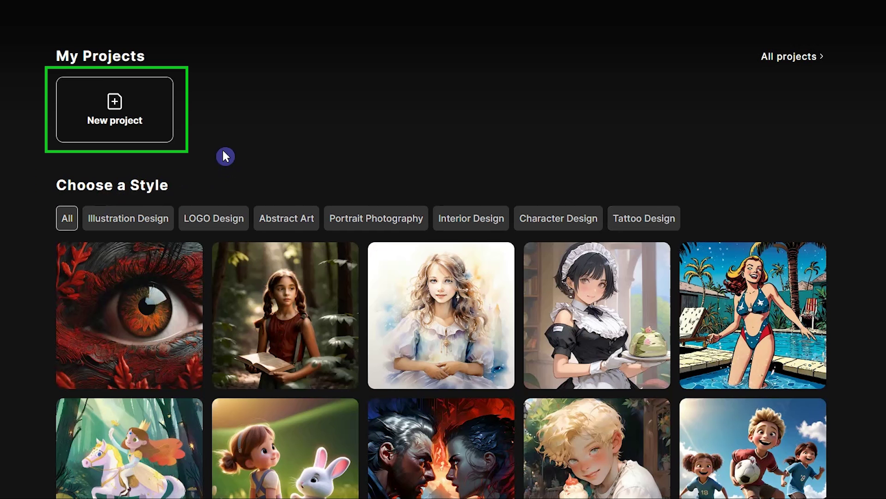
Create a new project and rename it to Test
left_click(152, 106)
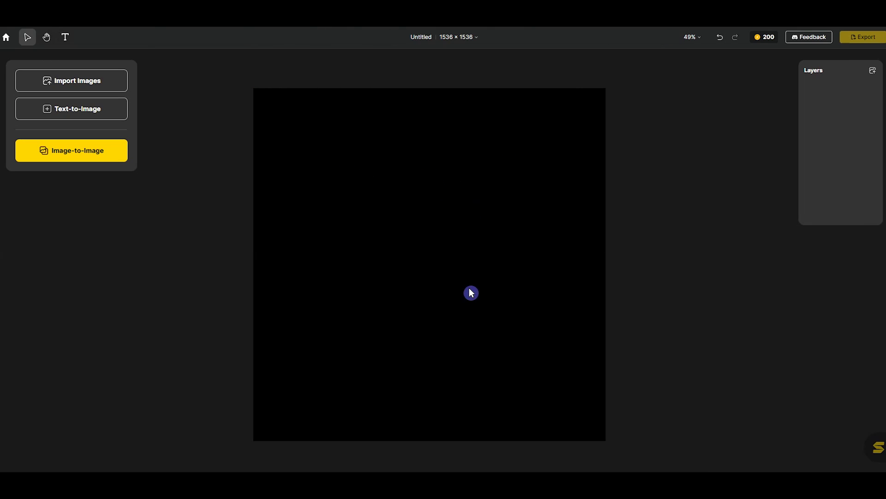
left_click(476, 37)
left_click_drag(451, 87, 336, 96)
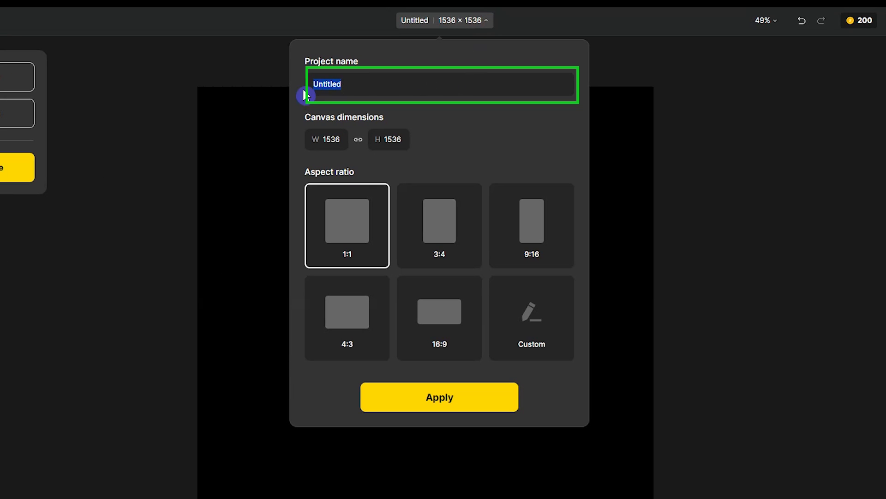
type("Test")
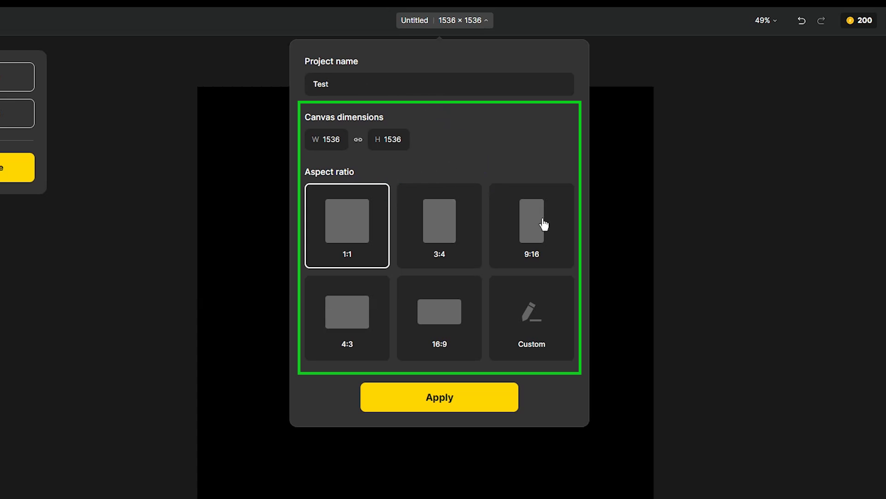
Try the canvas ratios, then apply a 16:9 canvas of 1536 × 864
left_click(544, 223)
left_click(442, 305)
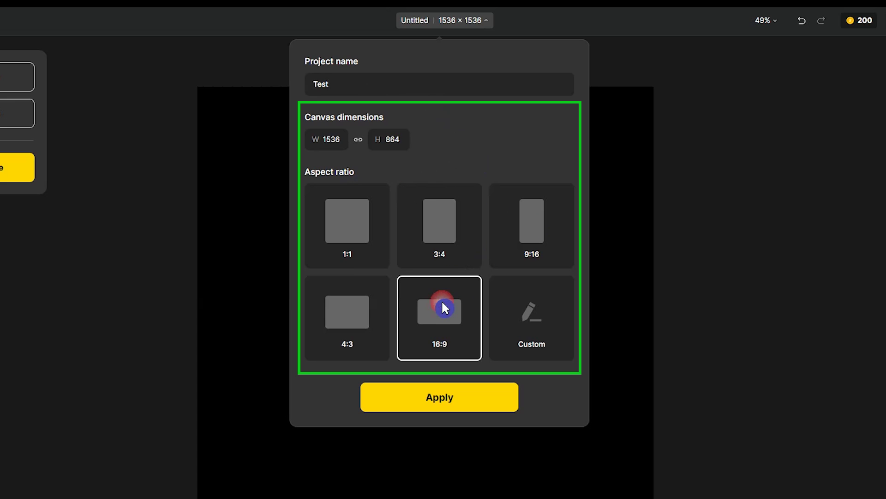
left_click(366, 313)
left_click(531, 332)
left_click(323, 141)
left_click(389, 141)
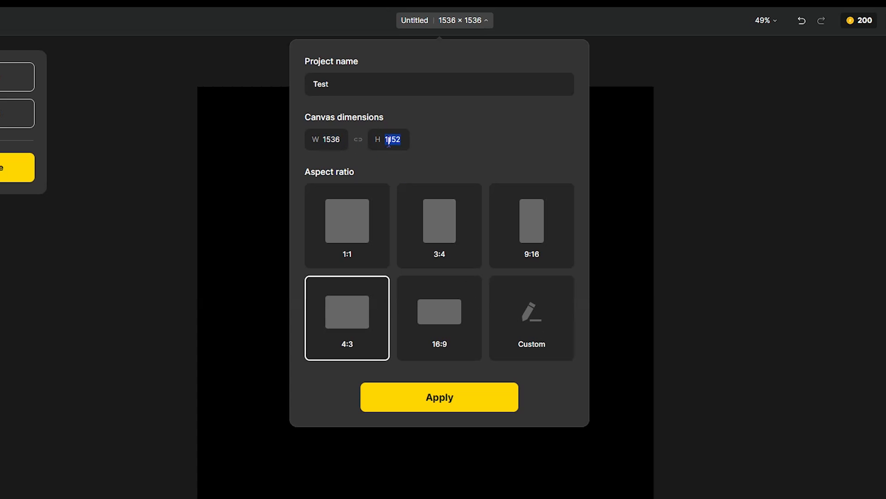
left_click(446, 324)
left_click(490, 401)
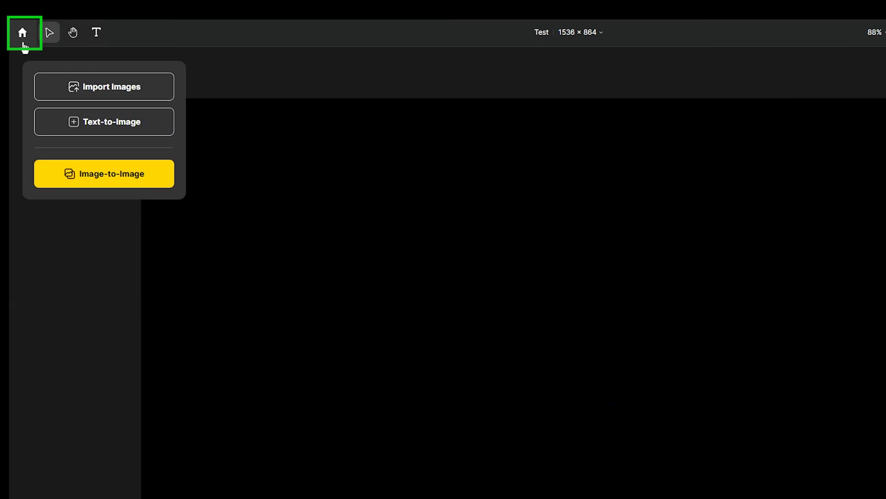
Try the Move and Hand tools, panning the canvas view around and back
left_click(50, 47)
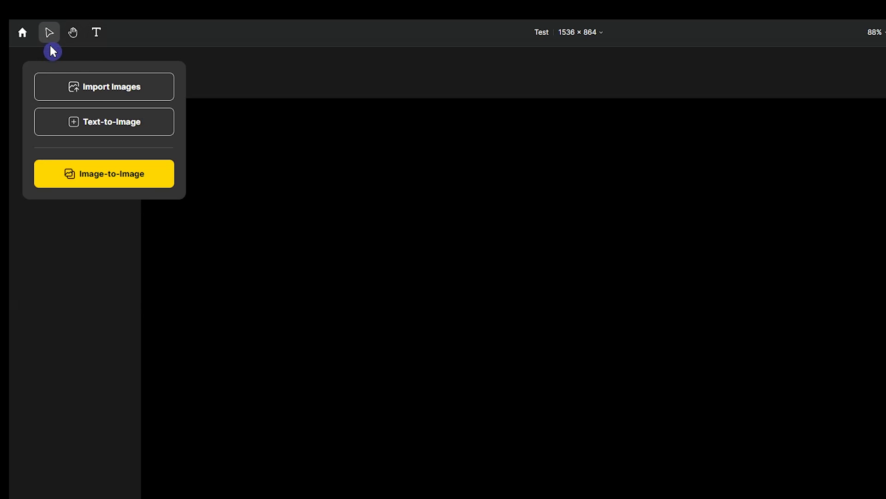
left_click(54, 27)
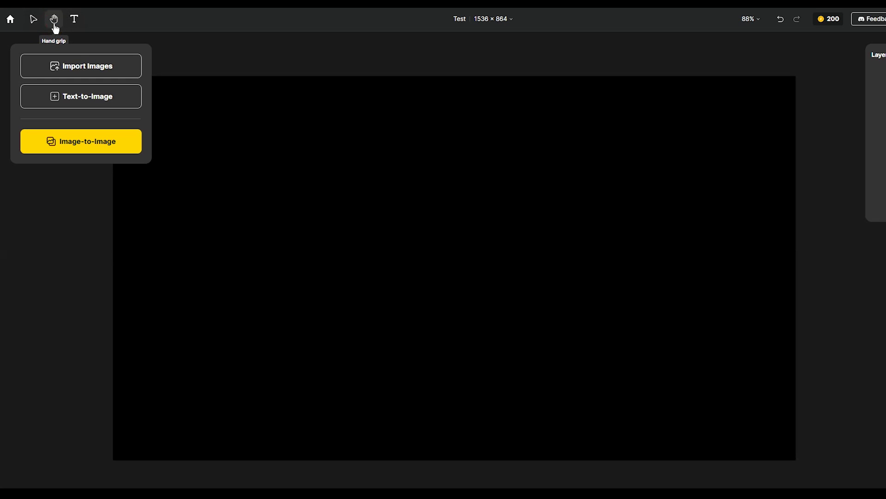
left_click_drag(206, 161, 198, 78)
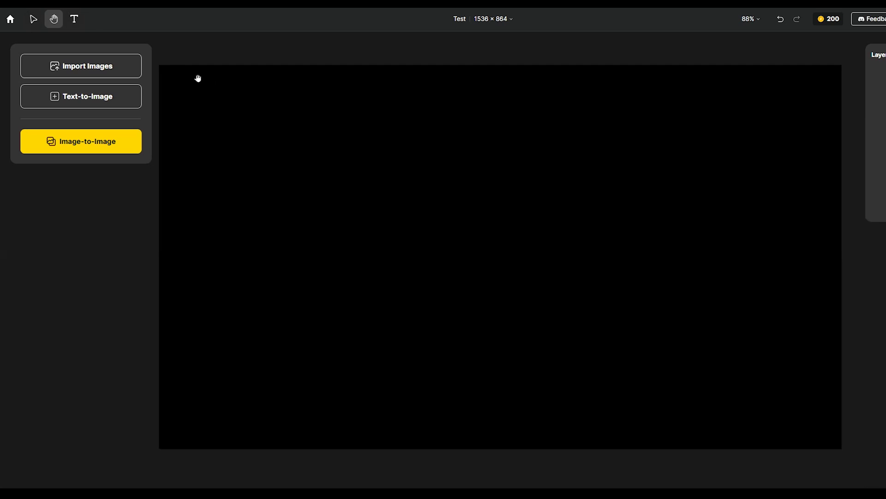
Add an "Enter your text" text box and move it to the upper middle of the canvas
left_click(74, 21)
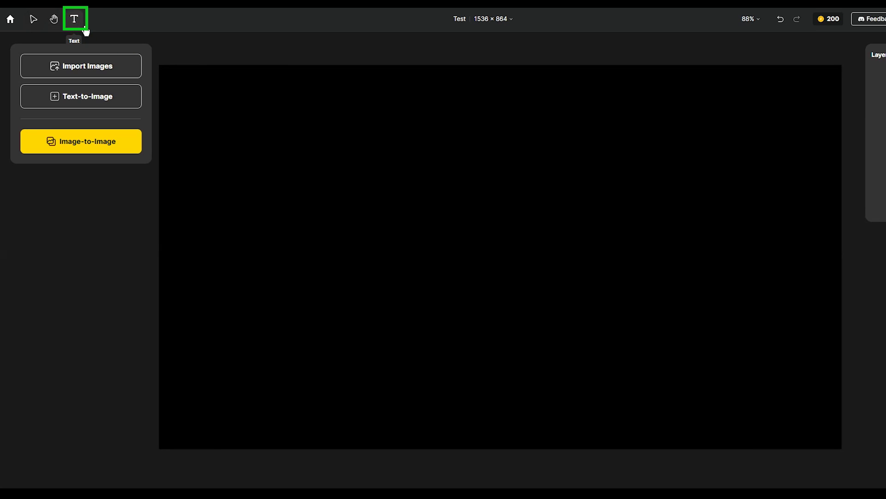
left_click(355, 232)
left_click_drag(472, 248, 356, 194)
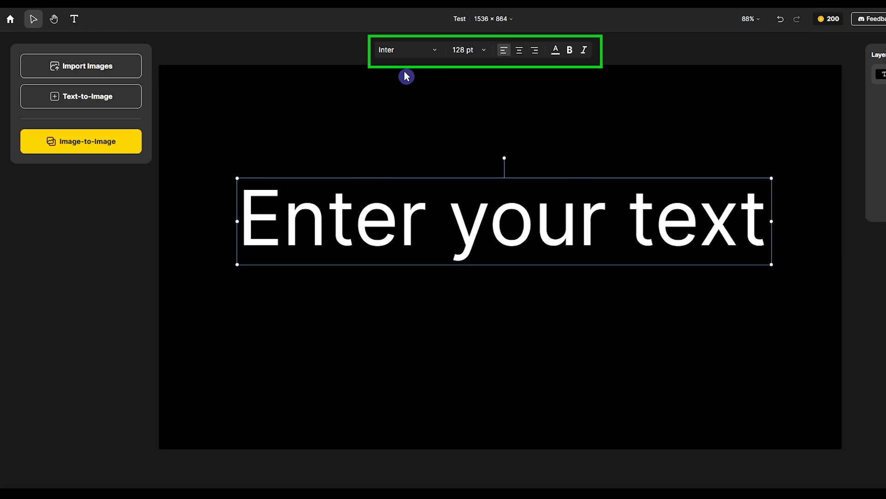
Check the text's font and size lists, then zoom the canvas view out to 75%
left_click(435, 50)
left_click(483, 50)
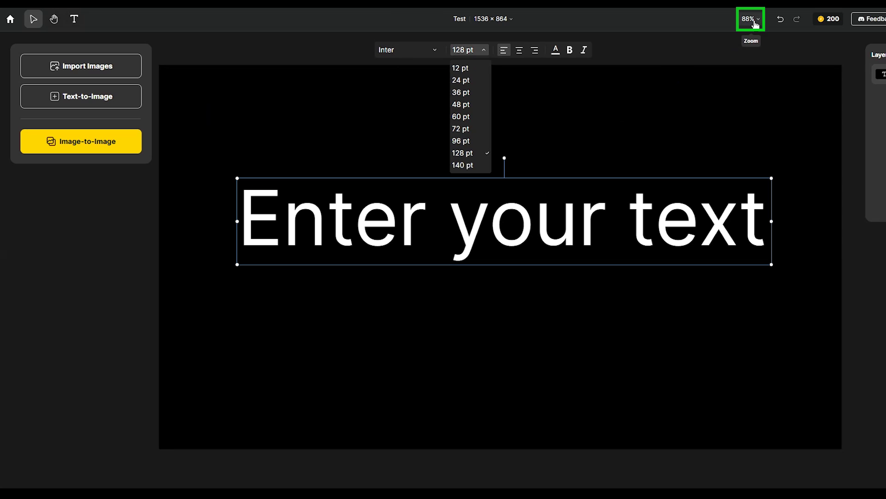
left_click(754, 22)
left_click(754, 77)
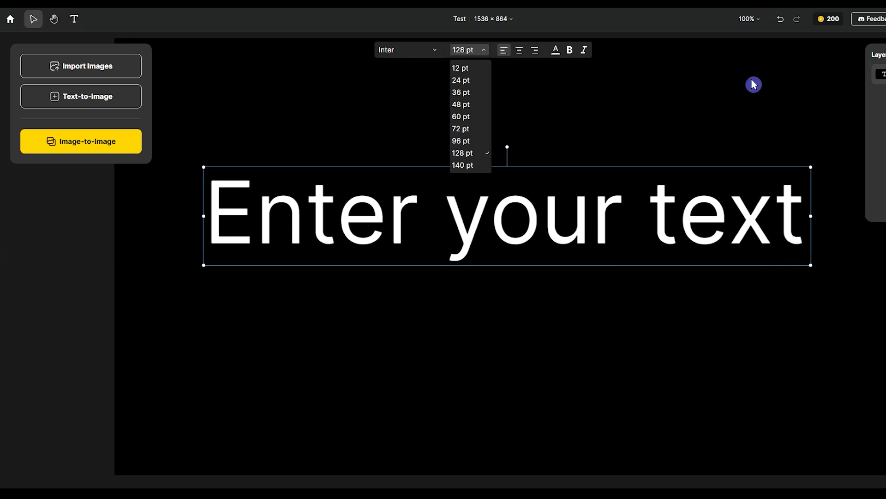
key("ctrl+minus")
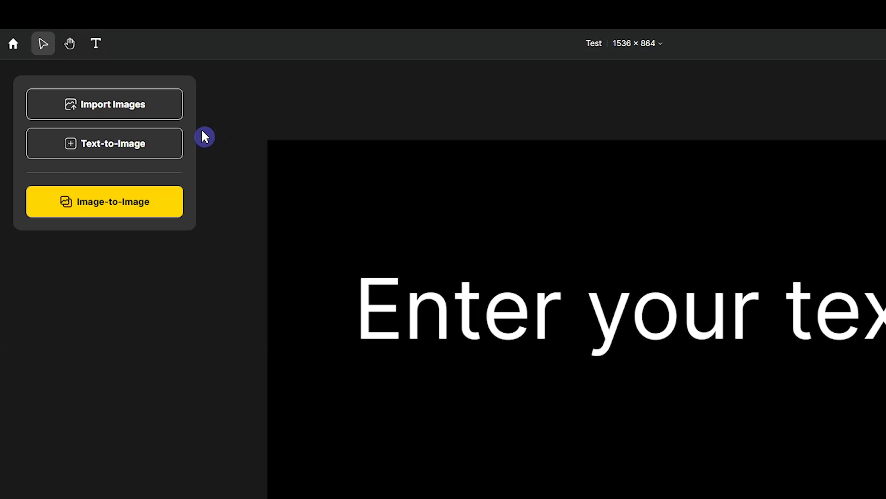
Start a Text-to-Image generation into a marked canvas area and bring up its style choices
left_click(157, 146)
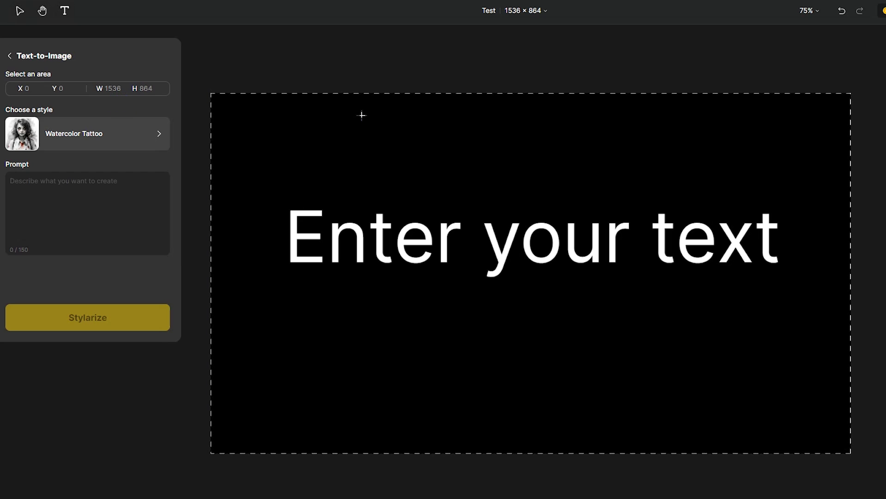
left_click_drag(523, 209, 528, 212)
left_click(50, 121)
Browse the Character, Interior and Illustration Design styles, returning to Text-to-Image with Watercolor Tattoo kept
left_click(150, 144)
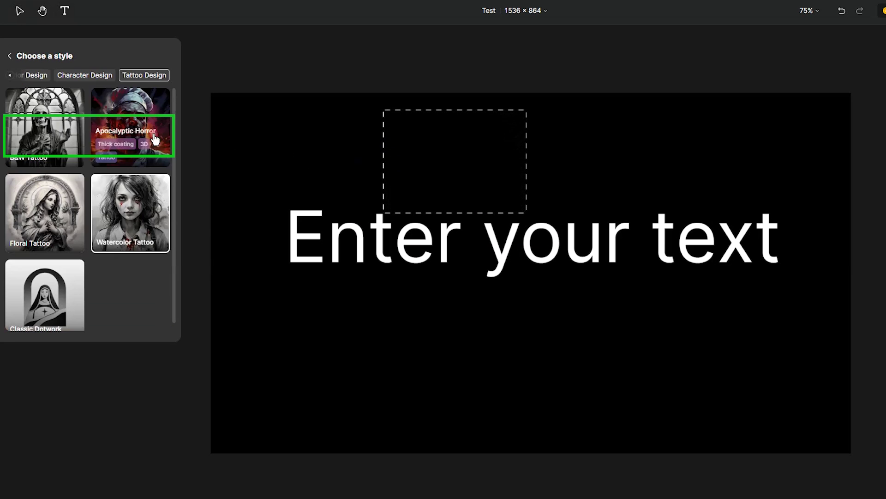
left_click(87, 77)
left_click(34, 75)
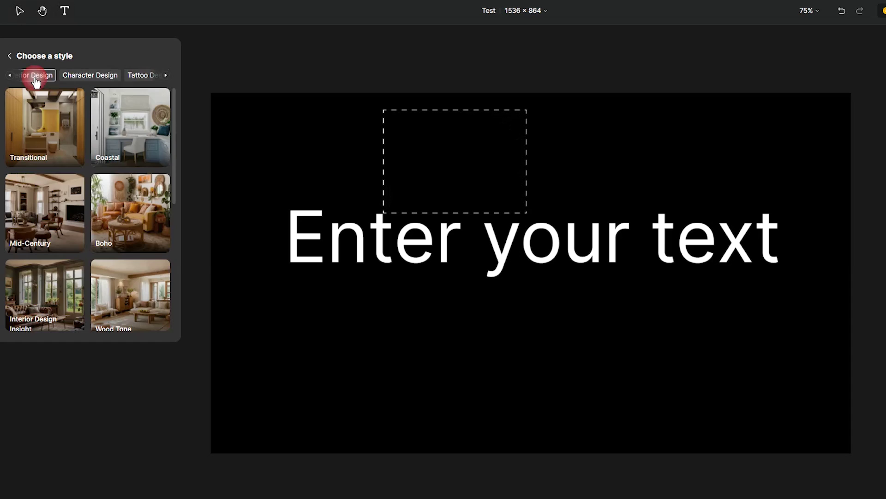
left_click(10, 76)
left_click(39, 78)
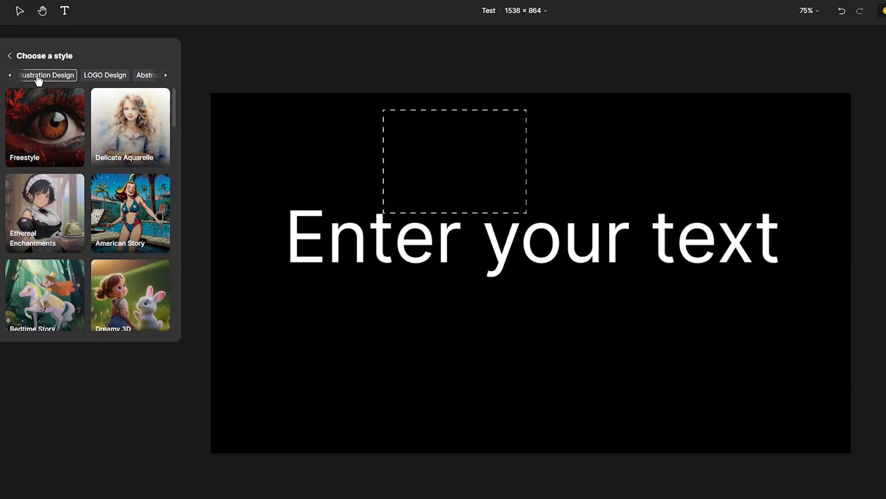
left_click(9, 57)
left_click(35, 252)
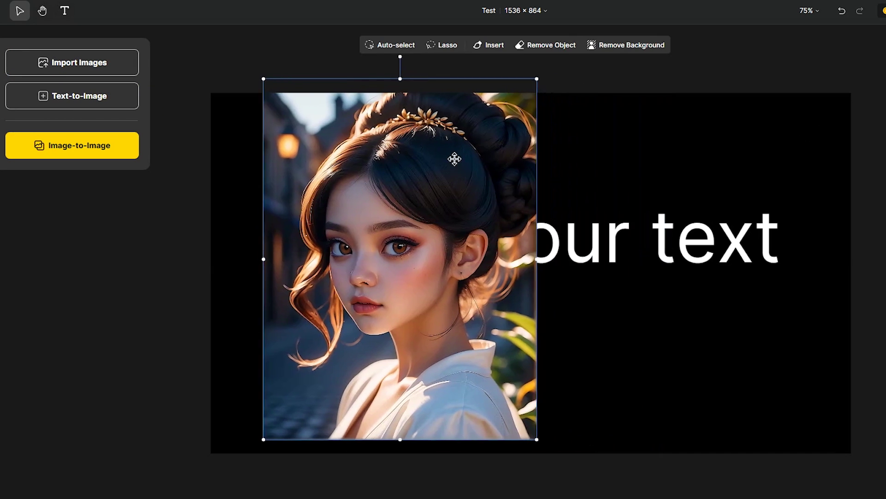
Auto-generate an Image-to-Image prompt for the portrait and lower its Structure match
left_click(109, 152)
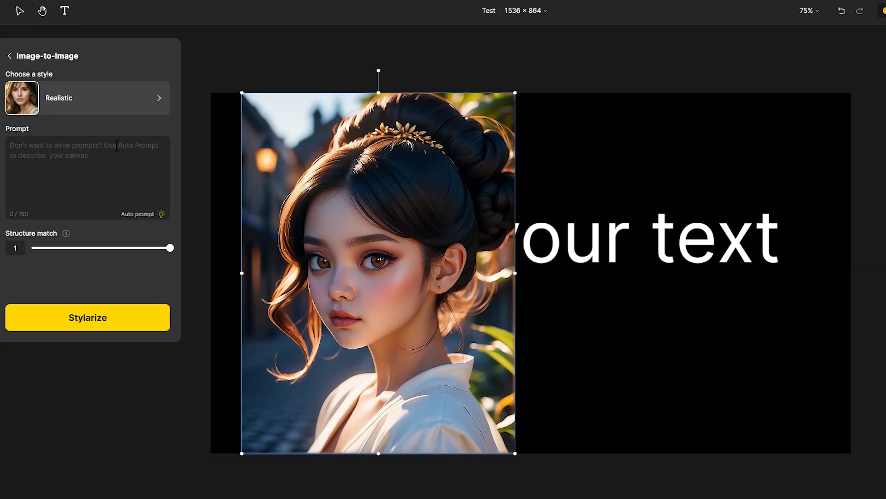
left_click(144, 100)
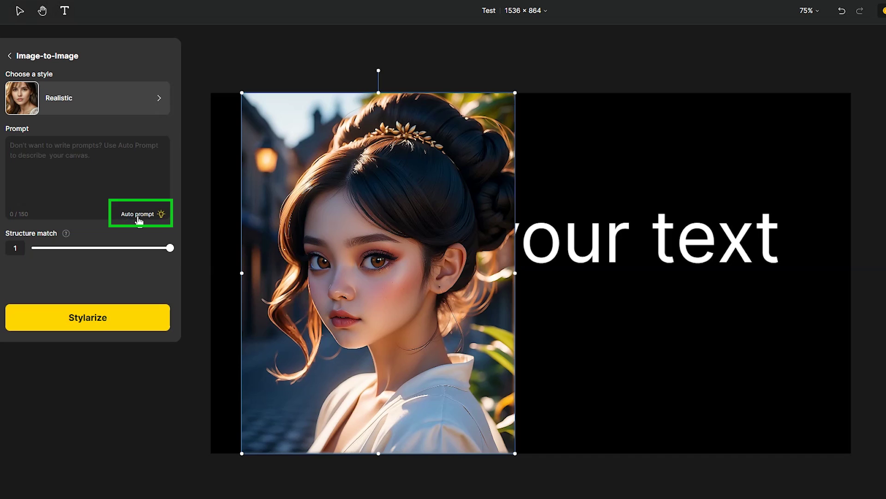
left_click(139, 218)
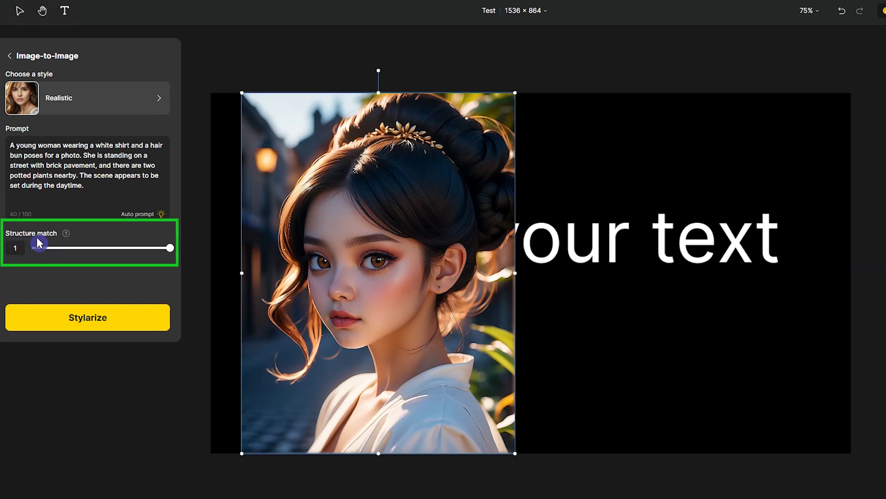
mouse_move(170, 250)
left_mouse_down()
mouse_move(60, 249)
mouse_move(163, 252)
left_mouse_up()
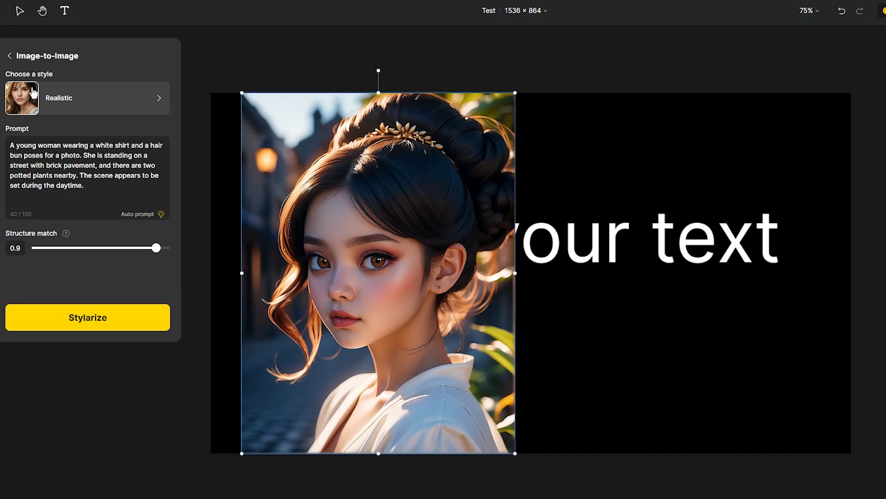
left_click(10, 58)
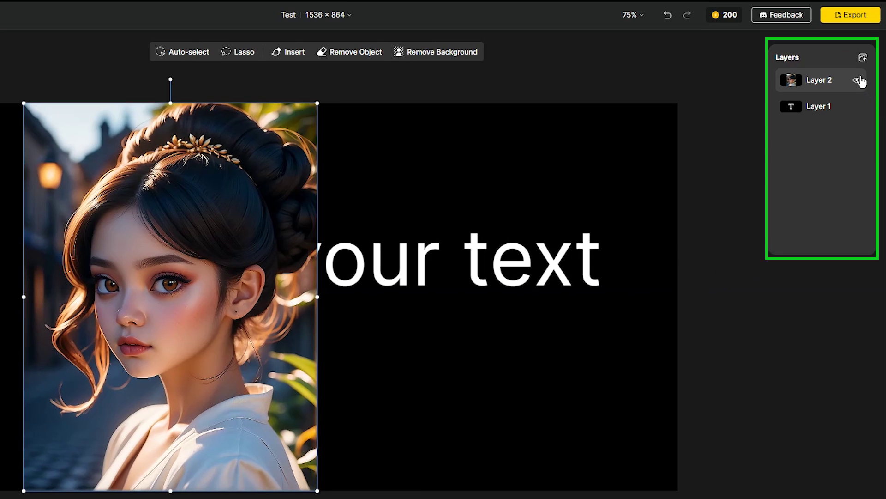
Toggle the portrait layer's visibility and move the text layer above the portrait
mouse_move(860, 84)
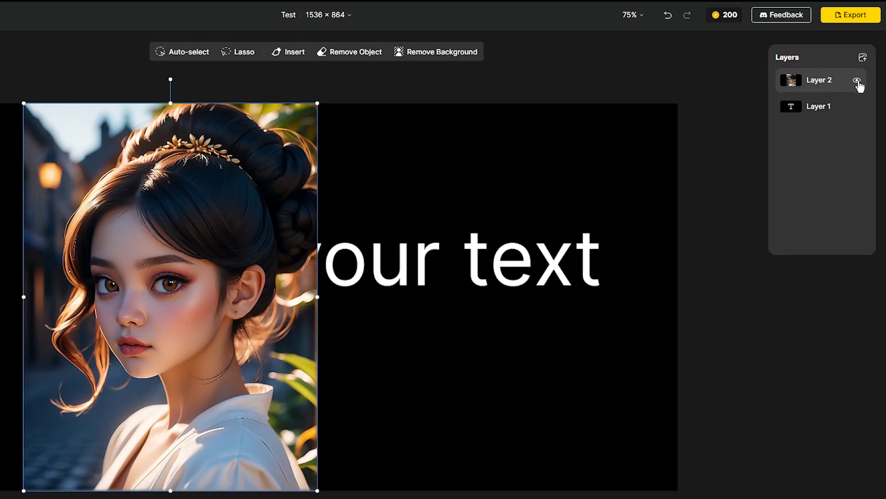
left_click(858, 81)
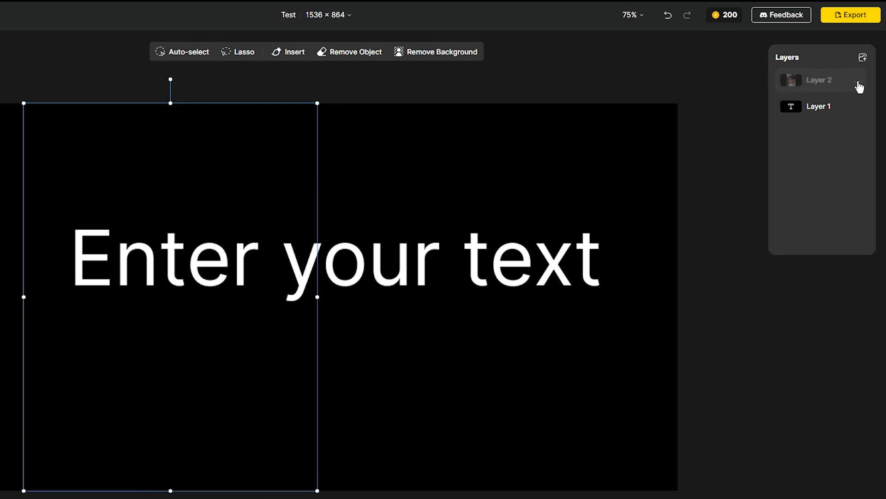
left_click(859, 85)
left_click_drag(820, 108, 815, 73)
Duplicate the portrait, shift the copy right, then delete the copy
right_click(815, 105)
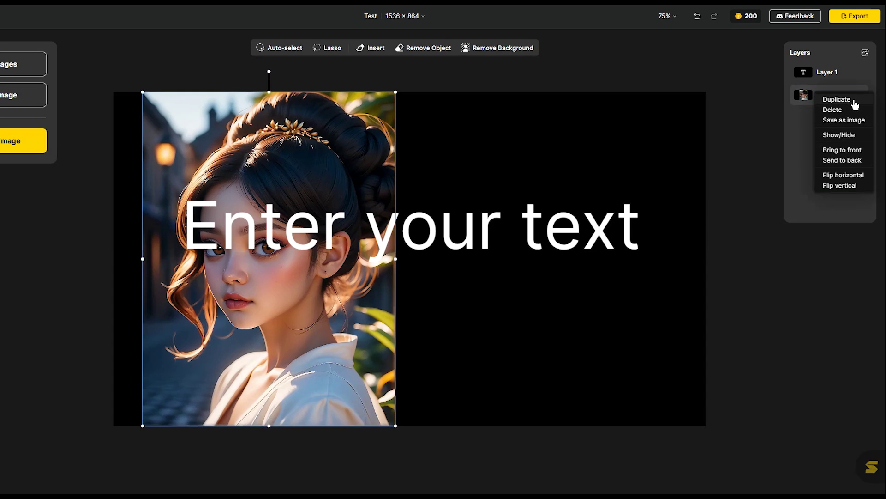
left_click(855, 104)
left_click_drag(349, 170, 569, 196)
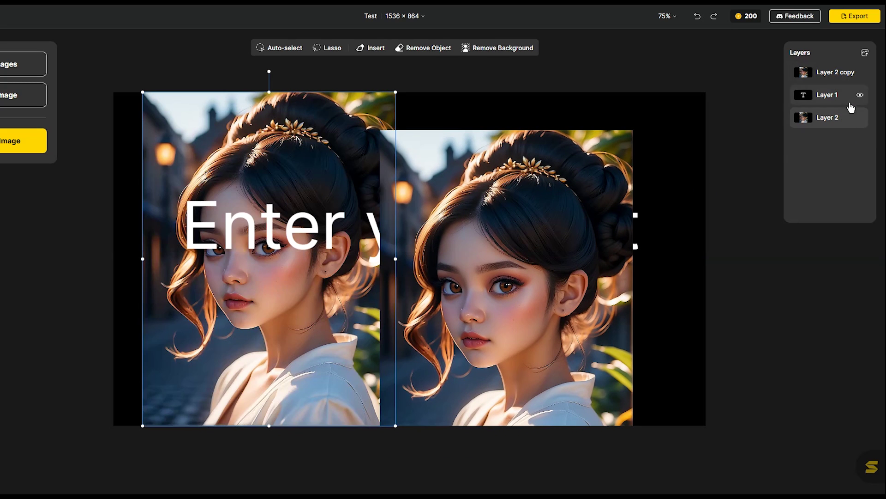
right_click(815, 76)
left_click(827, 89)
left_click(826, 94)
Flip the portrait horizontally and hide the Enter your text layer
right_click(812, 96)
left_click(824, 179)
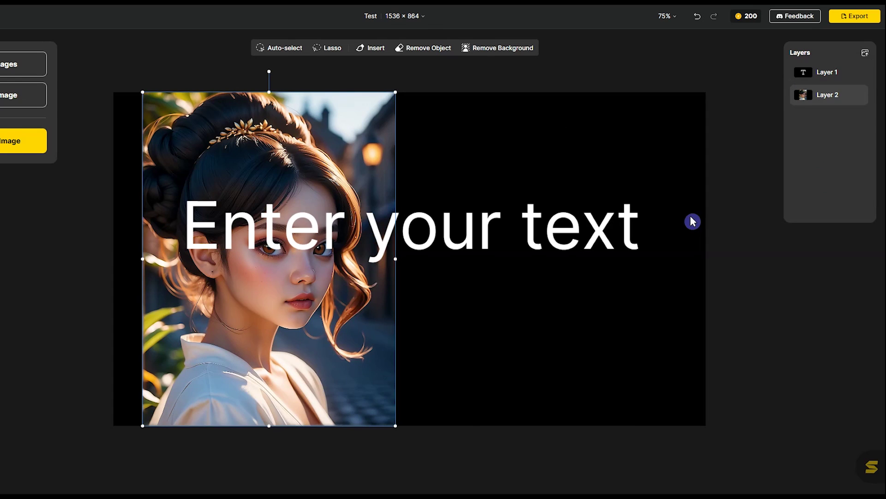
left_click(861, 72)
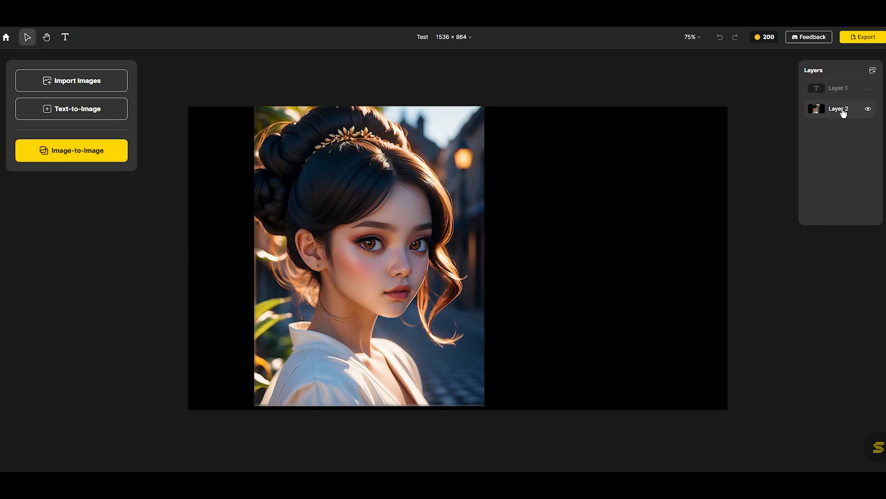
left_click(843, 112)
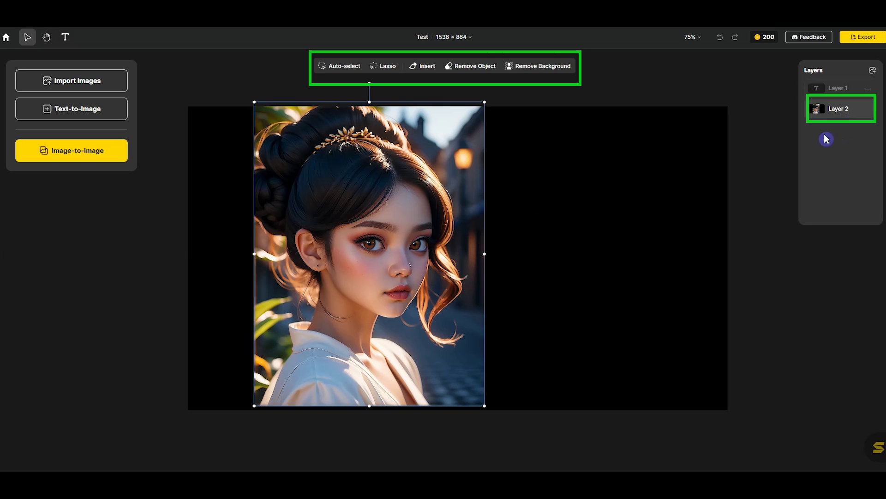
Remove the portrait's background, then duplicate the girl's face and neck into Layer 3 beside it
left_click(535, 70)
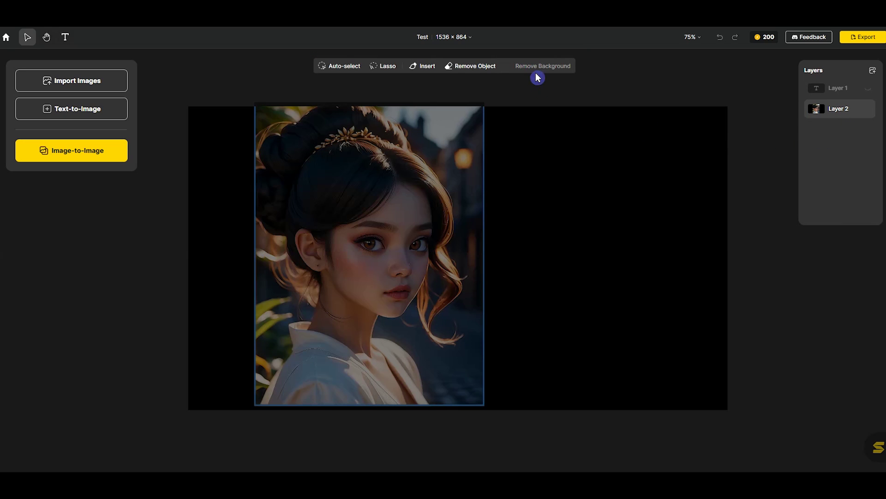
left_click(470, 66)
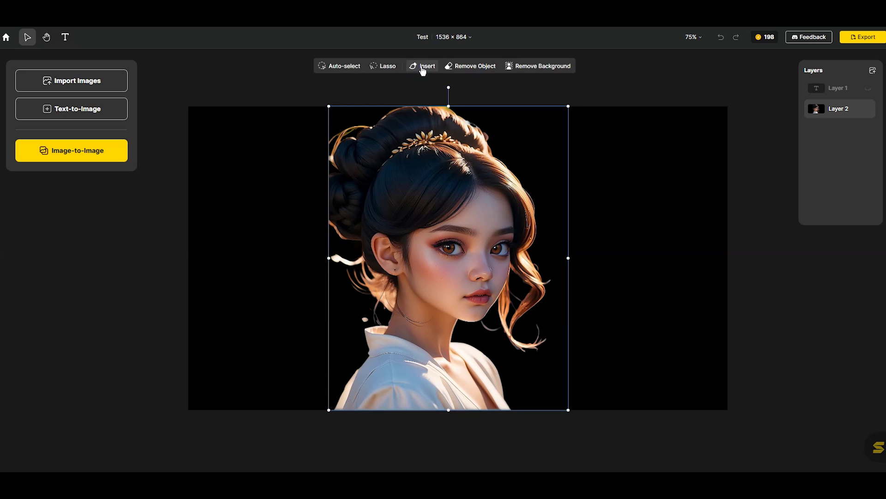
left_click(525, 150)
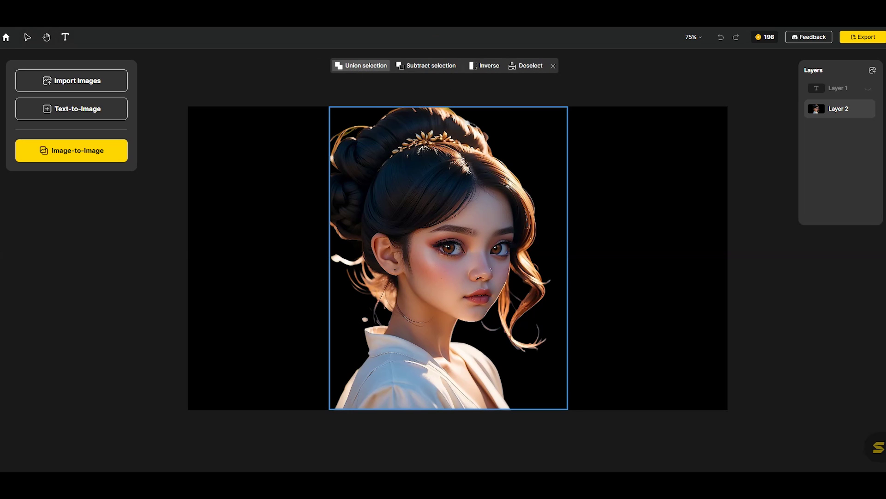
left_click(490, 258)
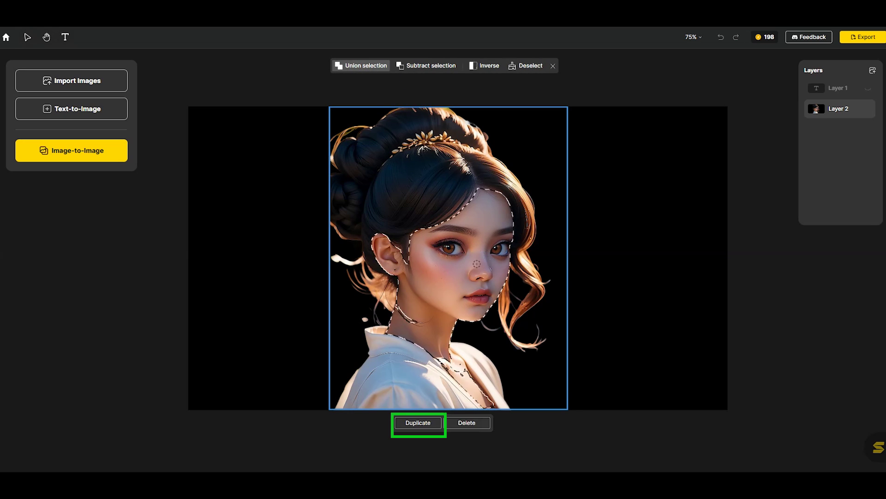
left_click(436, 423)
left_click_drag(480, 216, 656, 220)
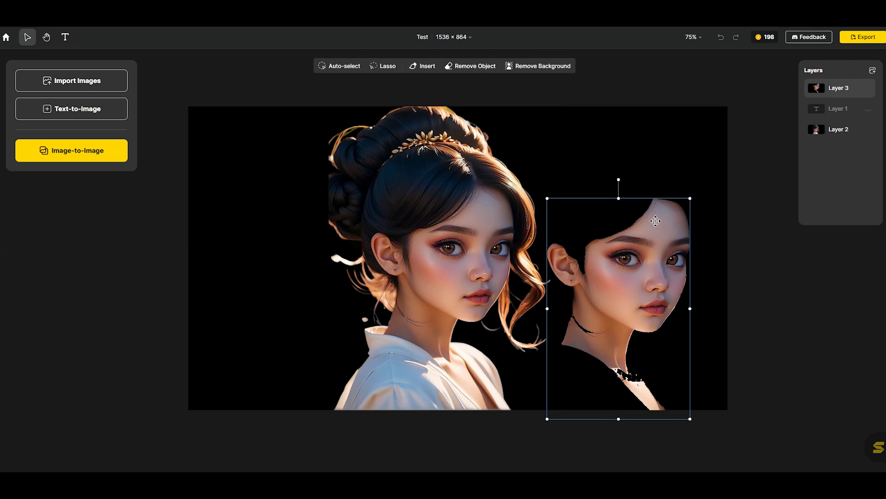
key("Escape")
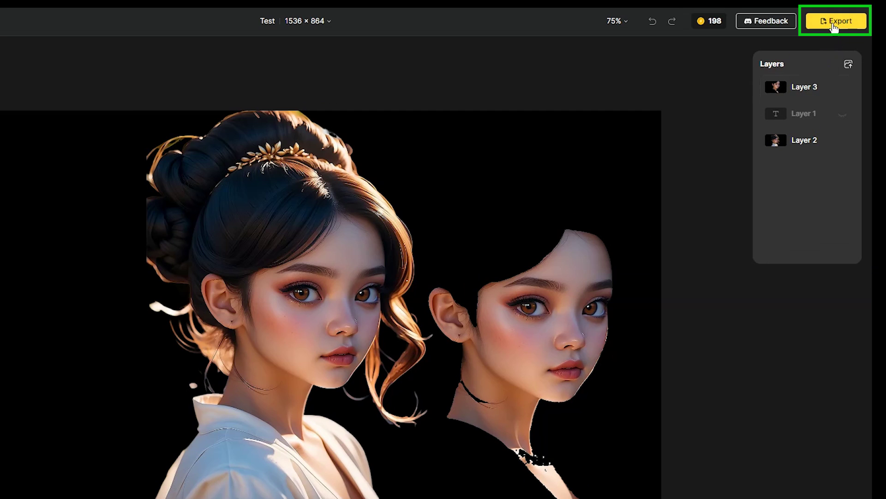
Set export file type to JPG, image size 1x, and enable Export all layers
left_click(834, 24)
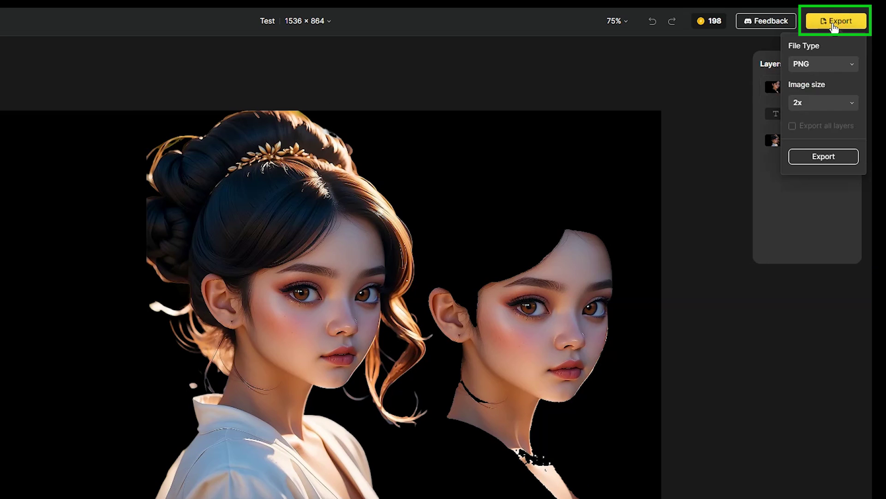
left_click(840, 64)
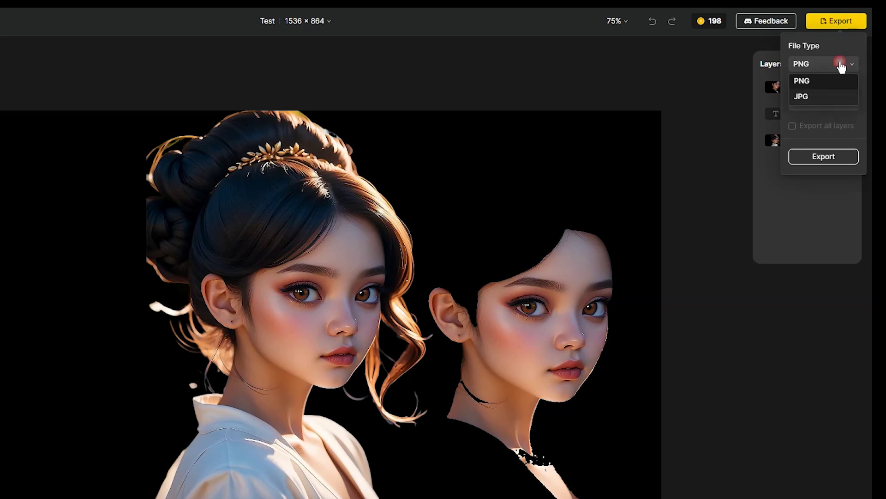
left_click(839, 98)
left_click(840, 102)
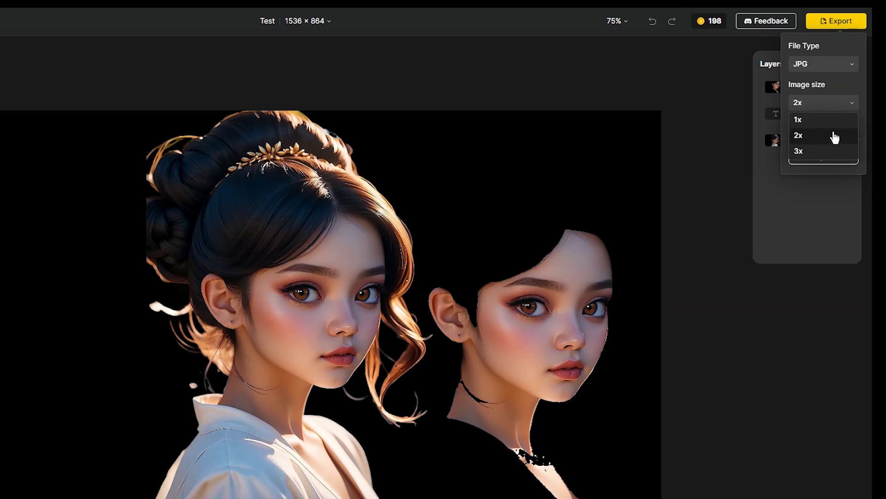
left_click(833, 150)
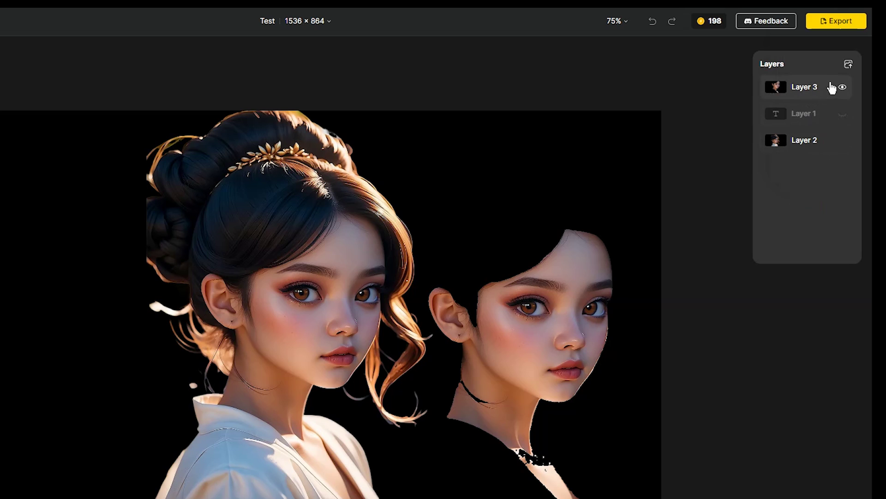
left_click(837, 25)
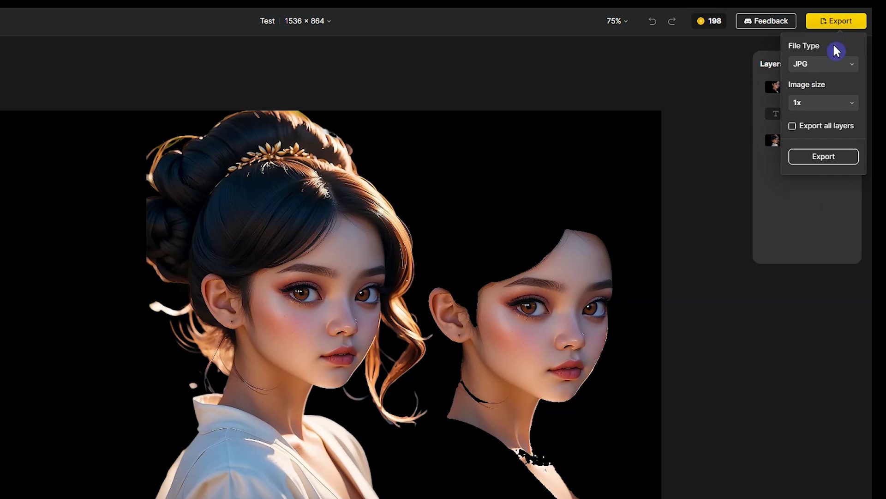
left_click(793, 129)
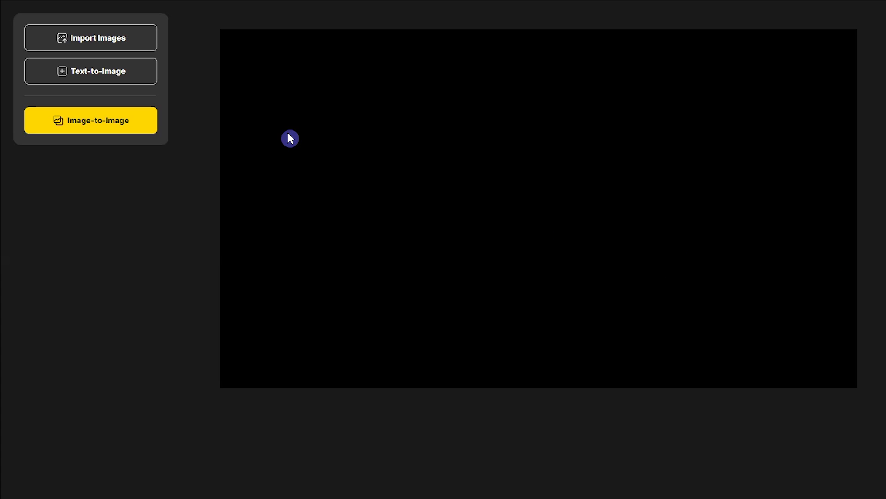
Choose the Ethereal Enchantments style for a whole-canvas text-to-image generation
left_click(142, 72)
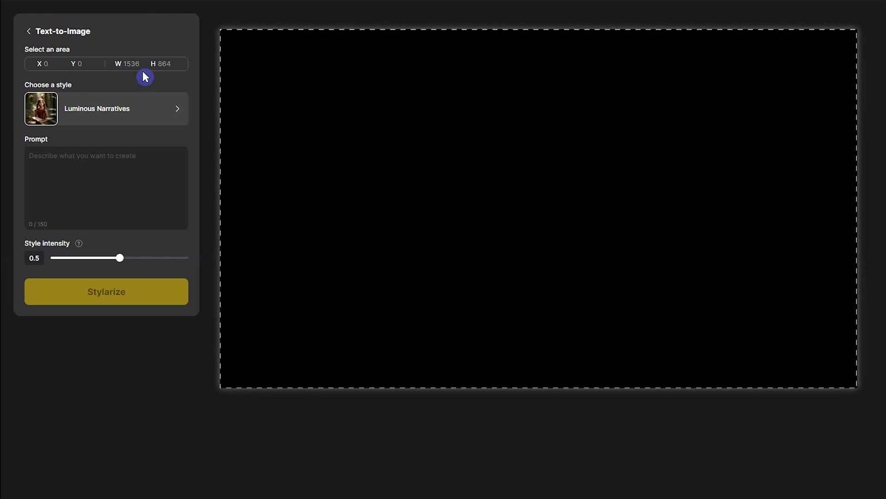
left_click(158, 115)
scroll(157, 116, "down", 10)
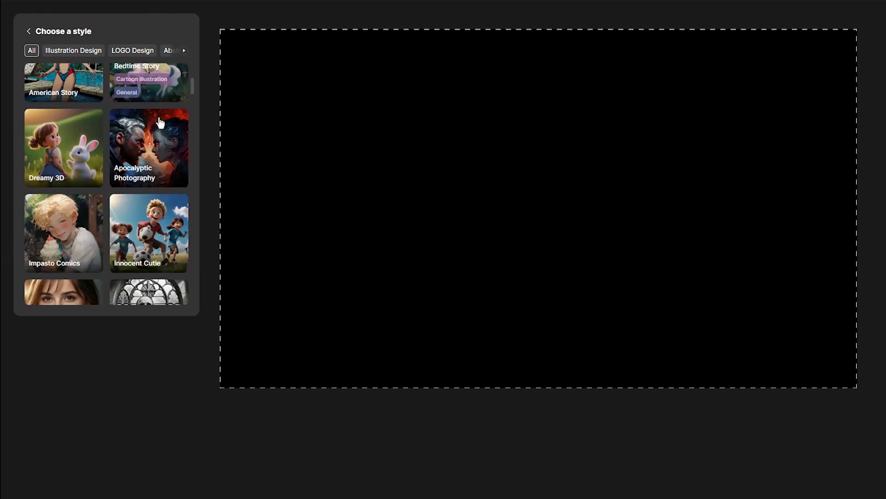
scroll(161, 124, "down", 2)
scroll(161, 124, "up", 8)
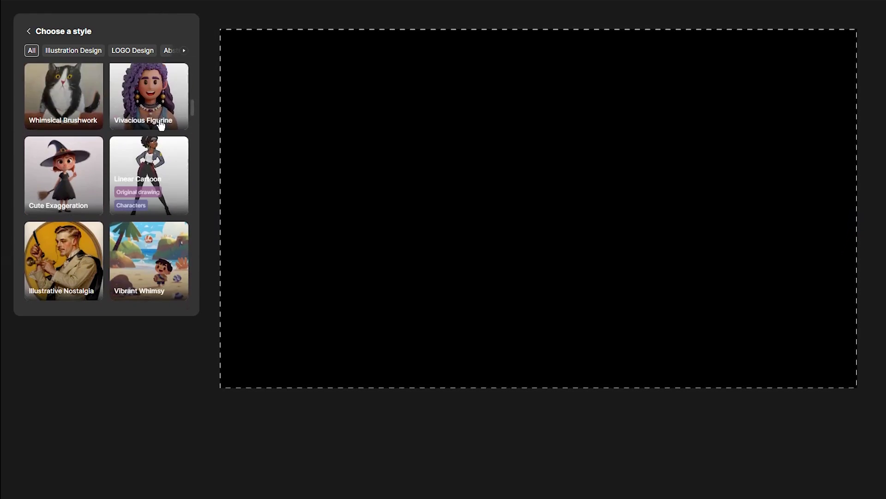
scroll(161, 124, "up", 3)
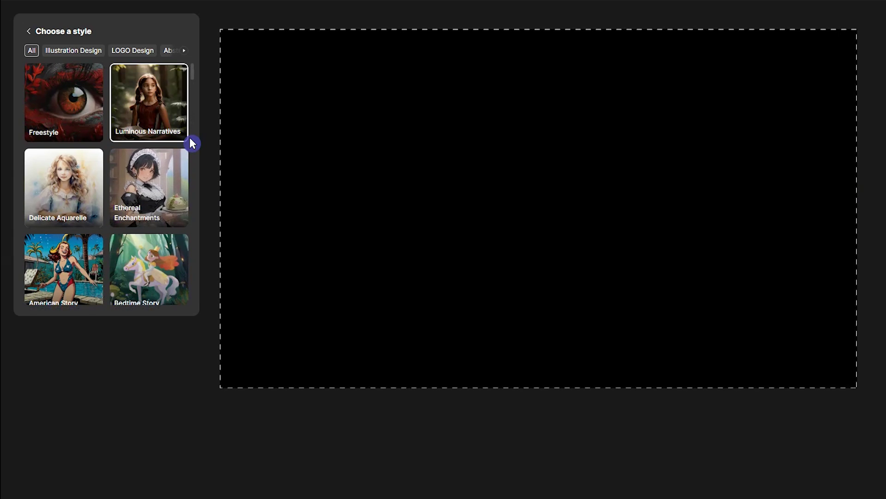
left_click(175, 190)
Paste the rabbit-near-turtle meadow prompt, set style intensity to 1, and Stylarize
type("very cute rabbit standing near a turtle in the meadow")
left_click_drag(93, 257, 189, 258)
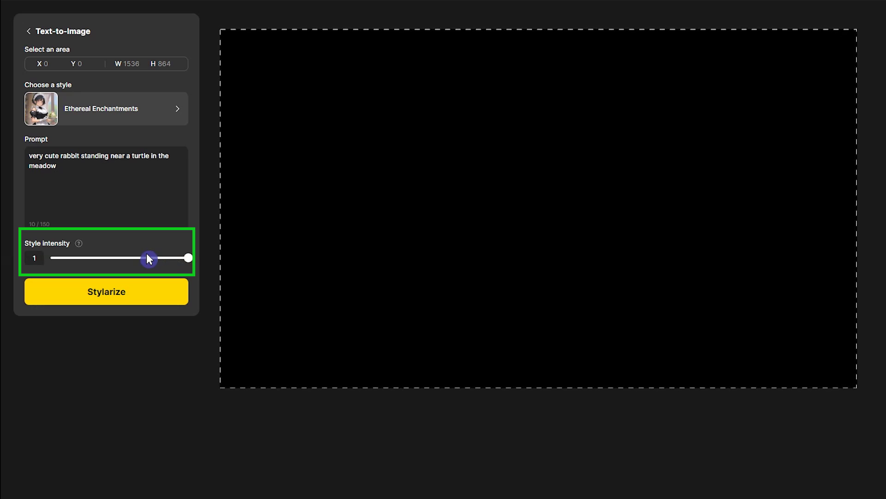
left_click(153, 296)
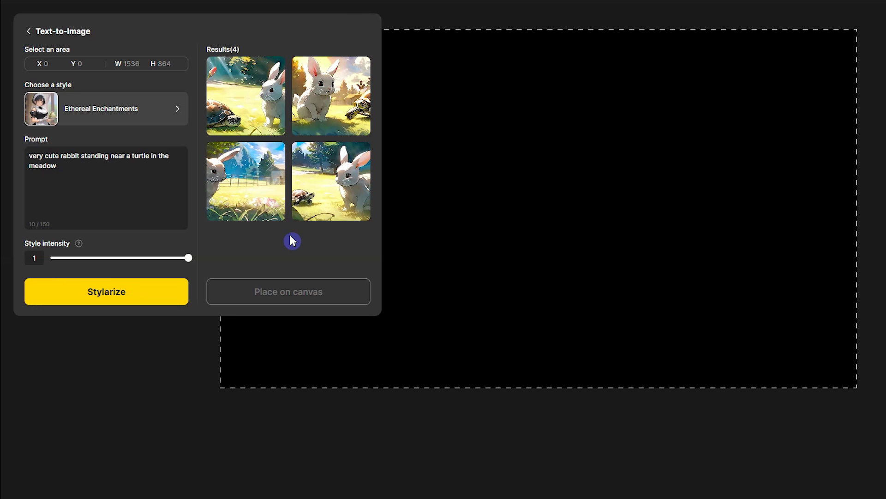
Select all four rabbit-and-turtle results and place them on the canvas as Layers 1–4
left_click(250, 99)
left_click(313, 103)
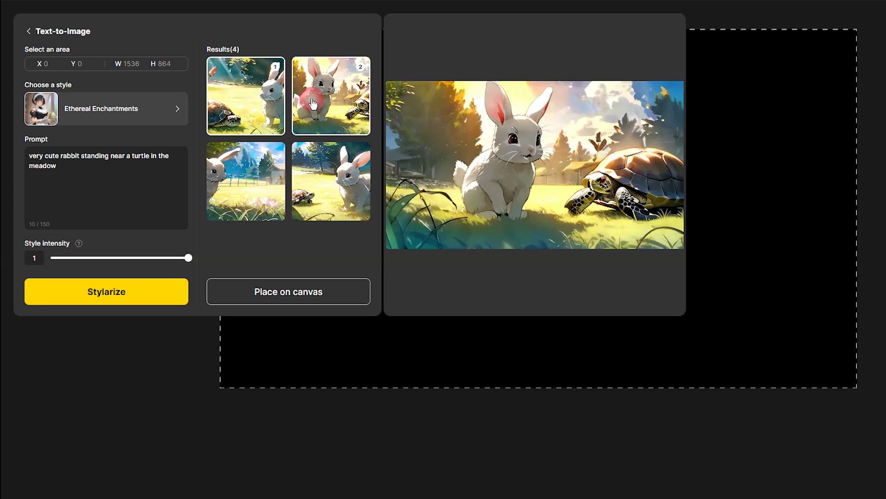
left_click(262, 180)
left_click(323, 180)
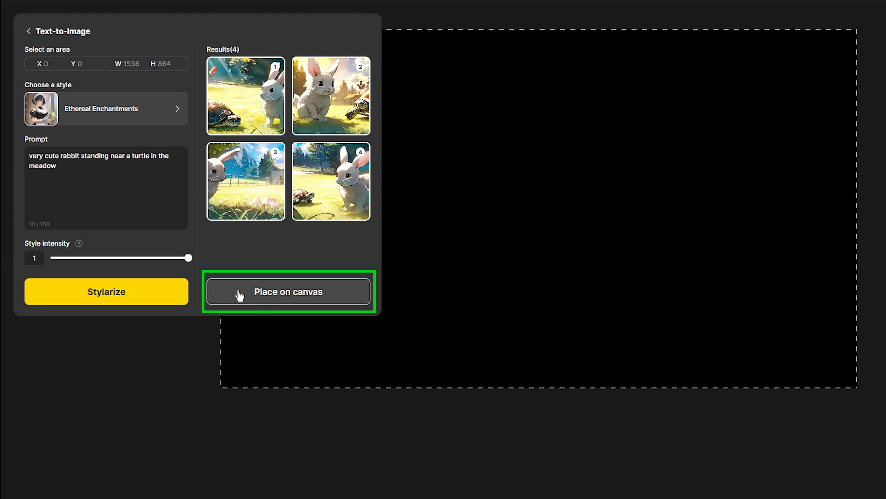
left_click(355, 296)
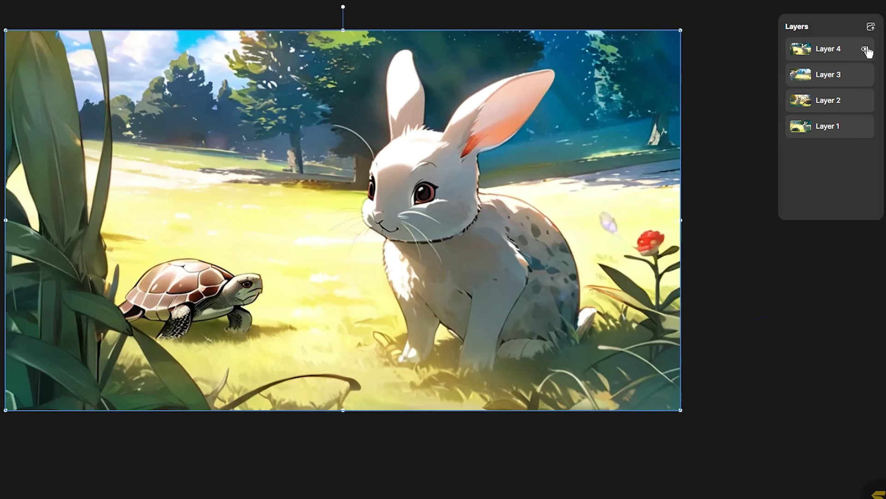
Toggle visibility of Layers 4, 3 and 2 to compare, leaving Layers 4 and 3 hidden
left_click(866, 49)
left_click(866, 75)
left_click(868, 103)
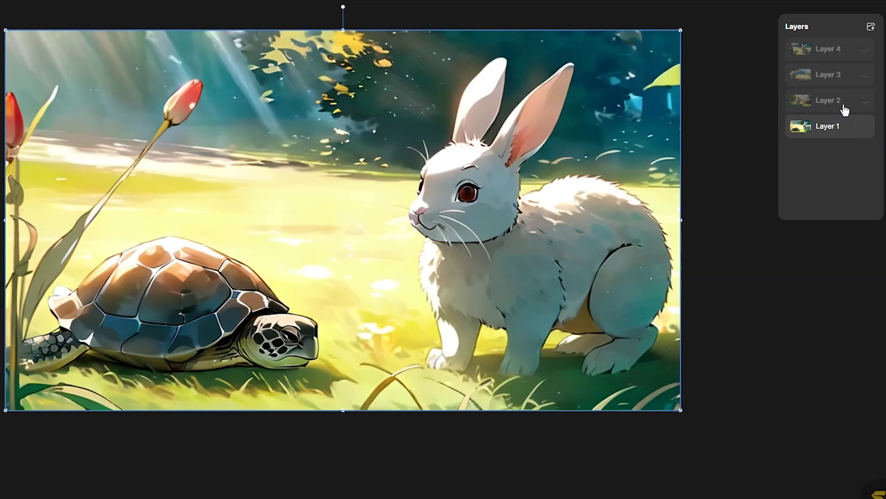
left_click(866, 102)
left_click(866, 76)
left_click(866, 49)
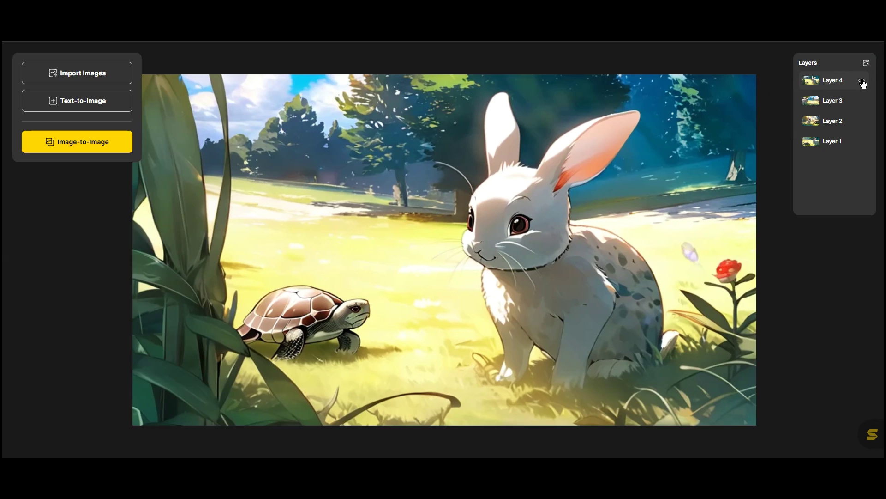
left_click(866, 49)
left_click(865, 75)
Hide Layer 2 and start a new text-to-image with the monster-in-ruins prompt
left_click(862, 121)
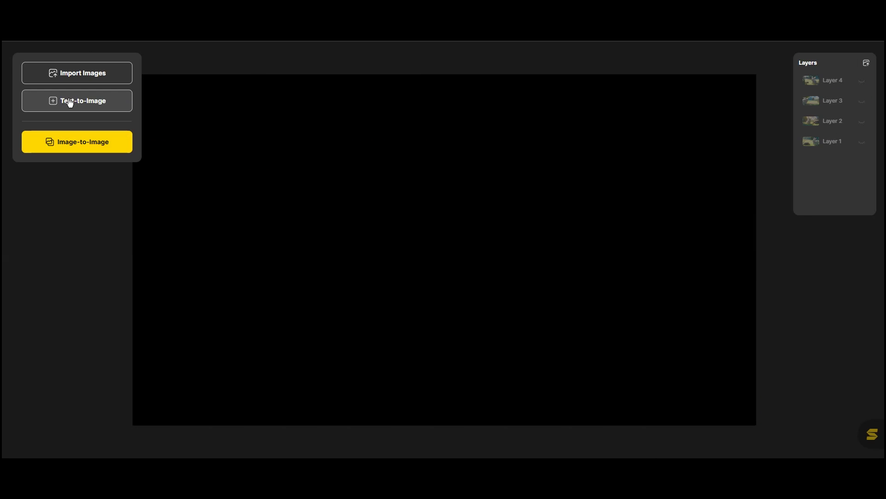
left_click(69, 100)
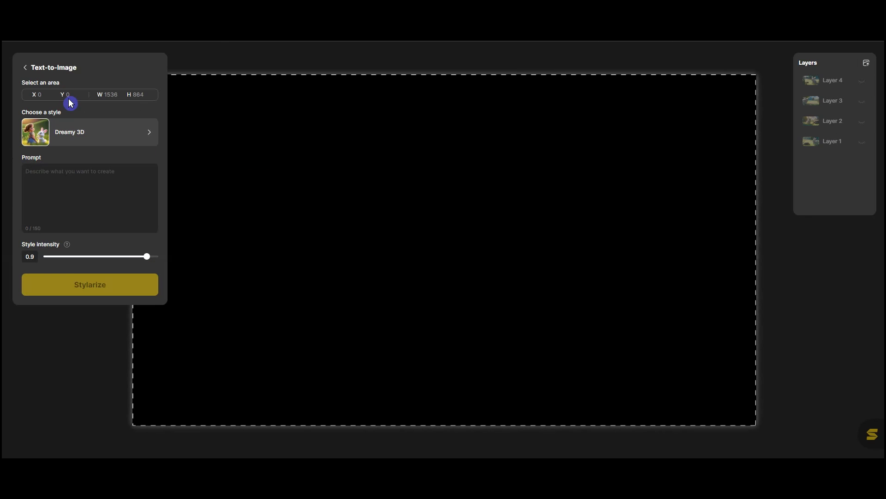
left_click(82, 170)
type("a terrifying monster with glowing red eyes in the ruins of a city, cinematic light, highly detailed")
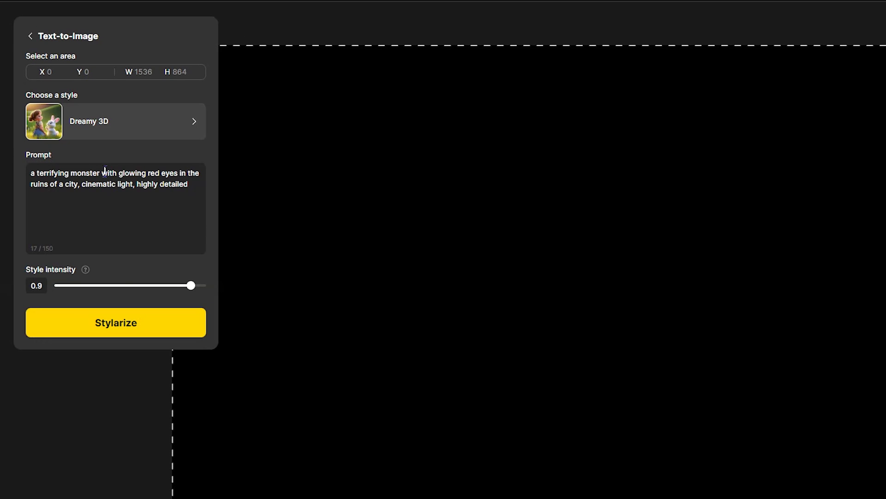
Choose the Tattoo Design > Apocalyptic Horror style and generate the monster images
left_click(99, 121)
left_click(200, 58)
left_click(201, 58)
left_click(162, 58)
left_click(172, 58)
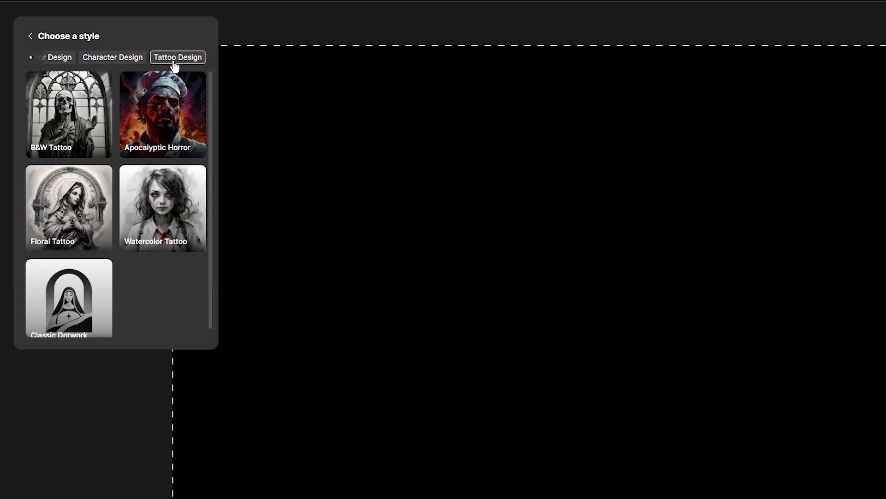
left_click(164, 124)
left_click(171, 323)
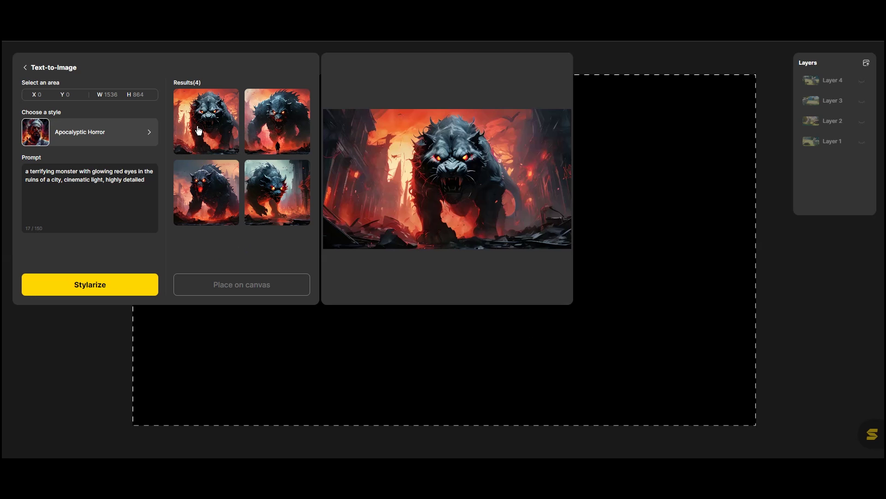
Select all four red-eyed monster results
left_click(199, 129)
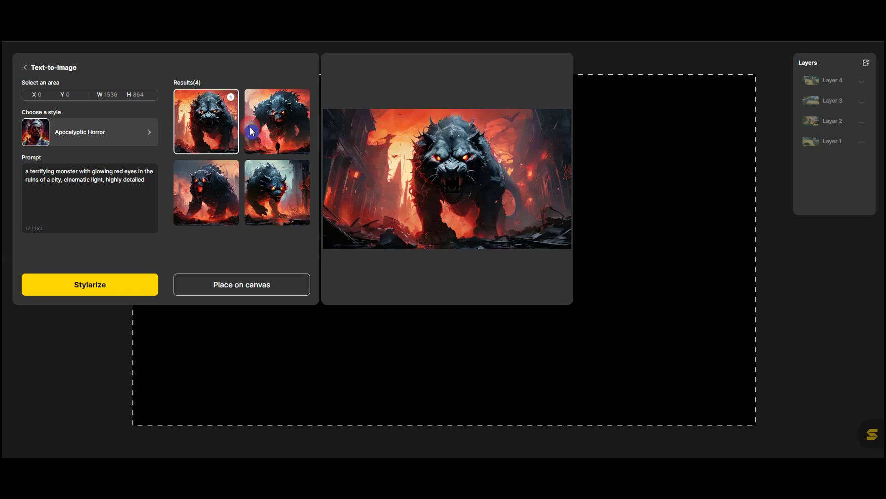
left_click(250, 128)
left_click(216, 186)
left_click(272, 189)
Place the monsters as Layers 5–8, hide Layers 8, 7, 6 in turn, then import an image
left_click(279, 288)
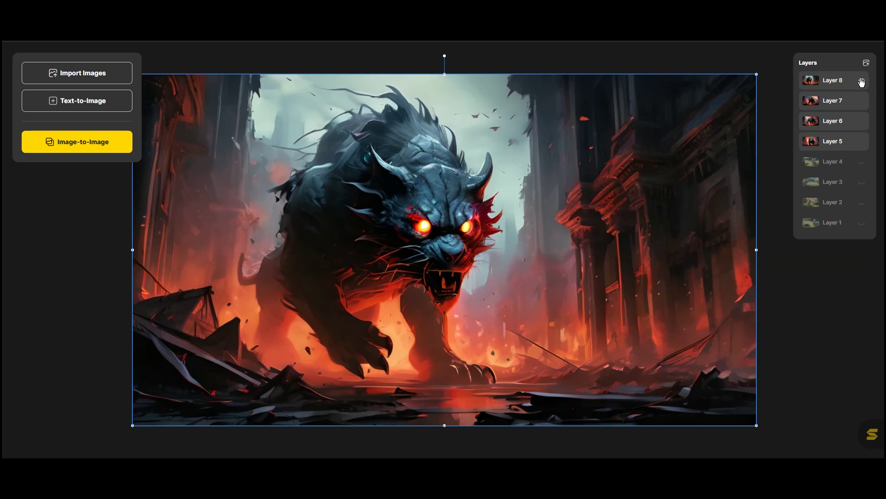
left_click(862, 82)
left_click(862, 102)
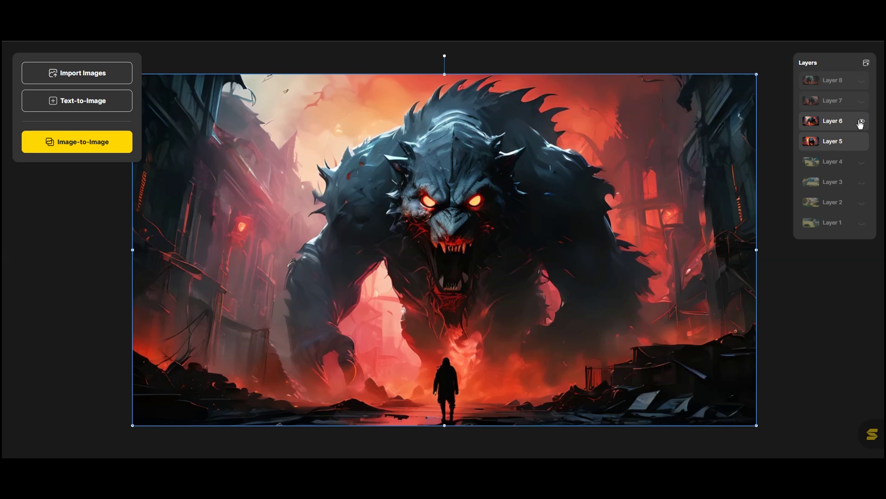
left_click(861, 122)
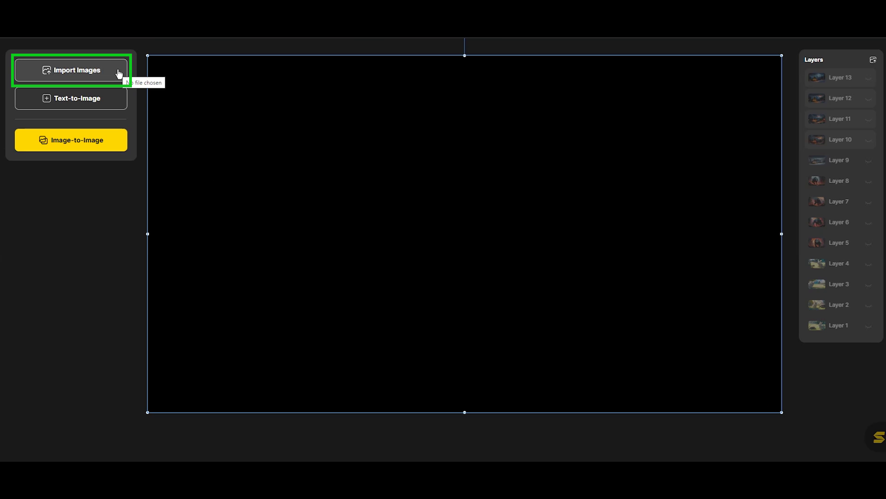
left_click(130, 48)
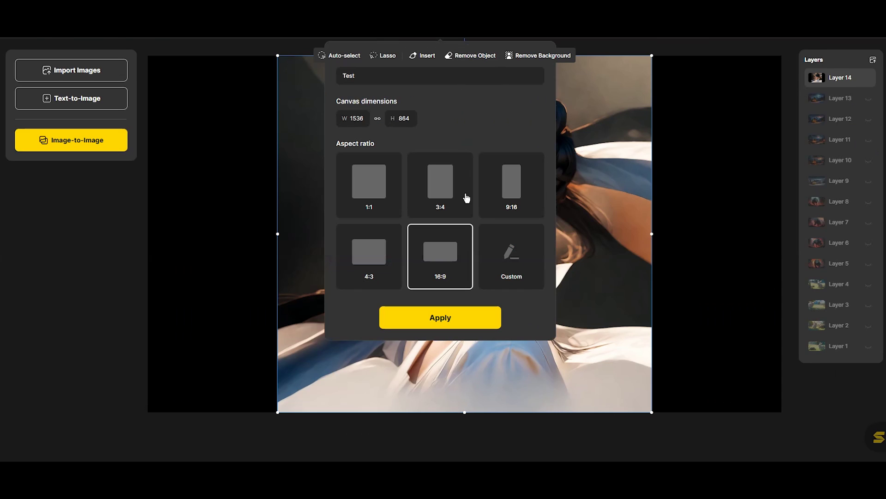
Change the canvas to a 1:1 square aspect ratio, 1536 × 1536
left_click(349, 189)
left_click(440, 317)
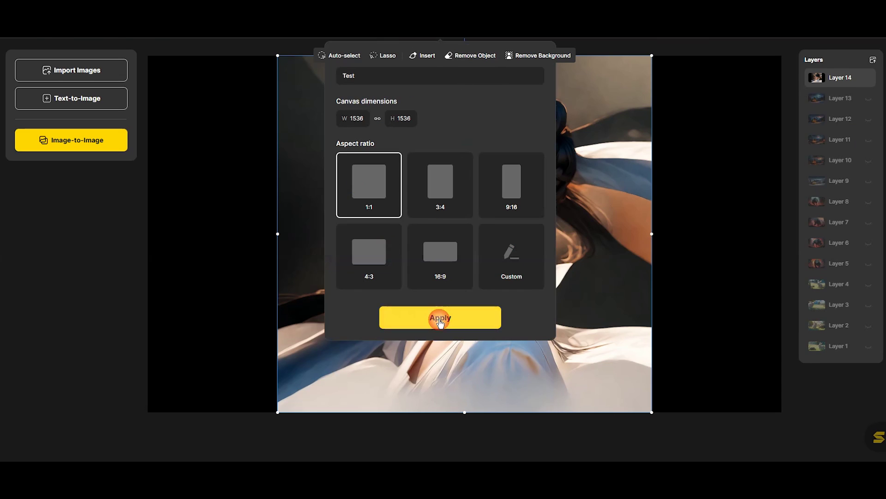
left_click(467, 320)
Stretch the imported portrait to the canvas's top, right and bottom-left edges
left_click_drag(457, 141, 456, 65)
left_click_drag(560, 202, 632, 201)
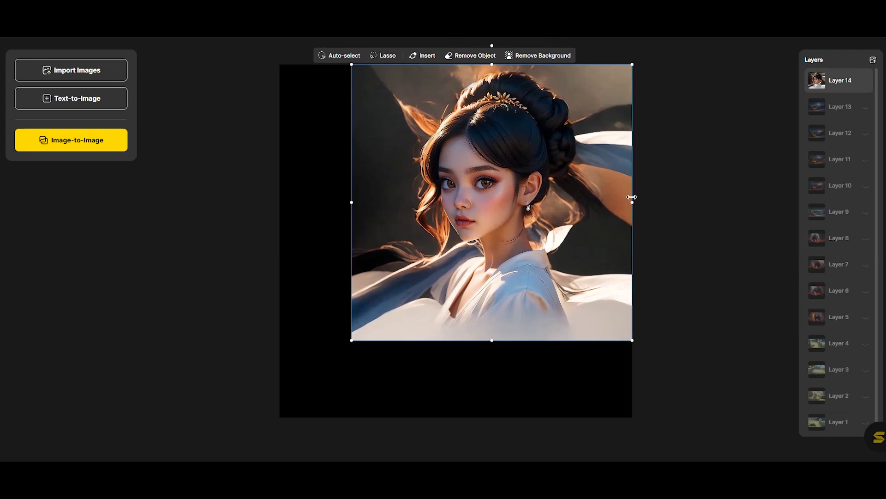
left_click_drag(351, 340, 278, 418)
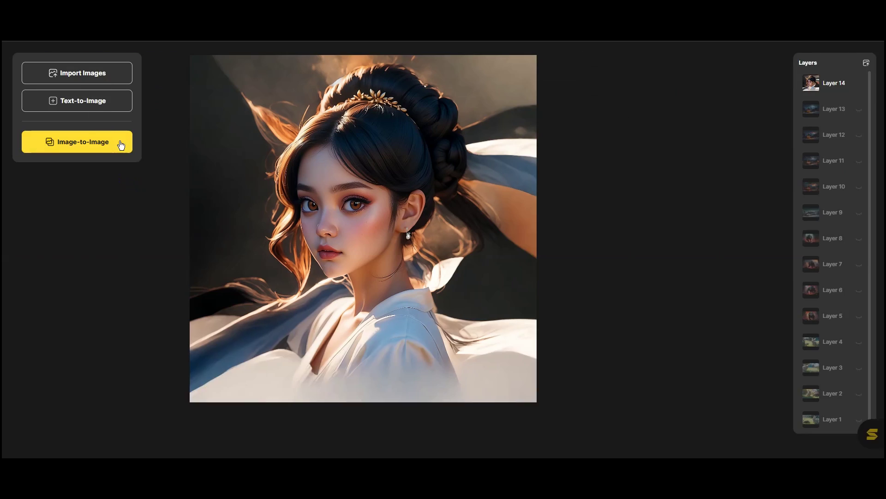
Restyle the portrait image-to-image in Pleasantly Warm with style intensity 0.5
left_click(71, 140)
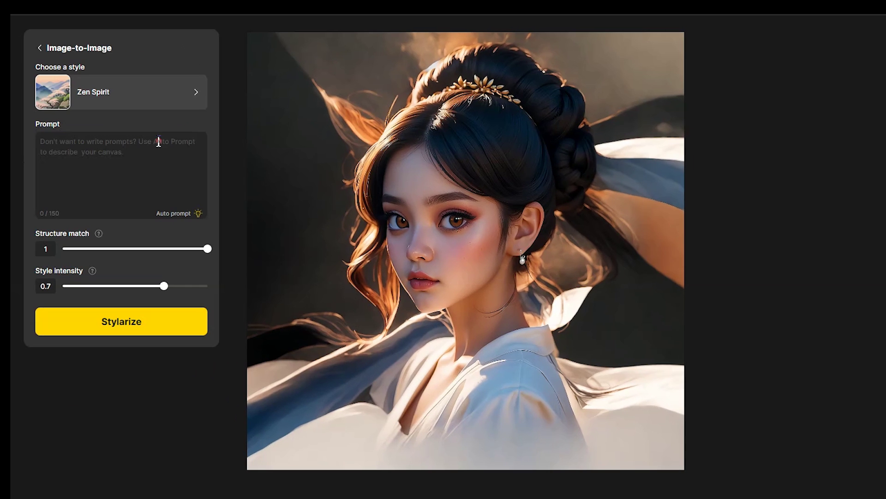
left_click(160, 106)
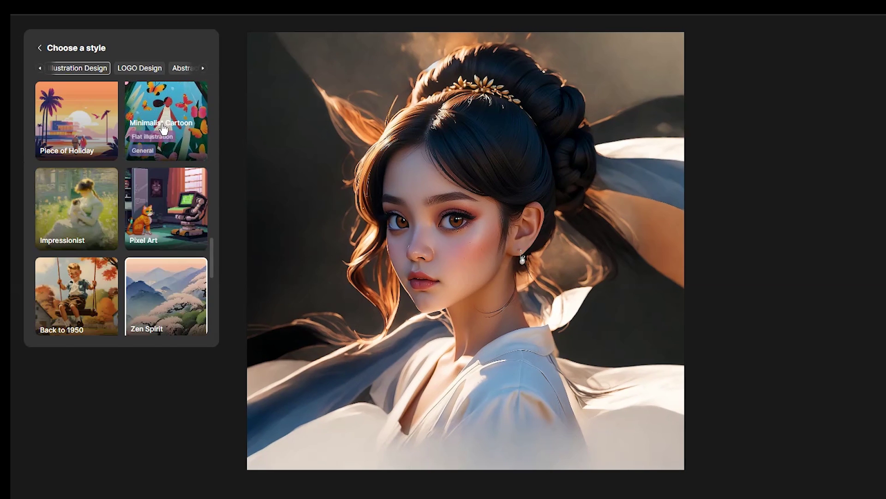
scroll(165, 219, "up", 4)
scroll(166, 219, "up", 8)
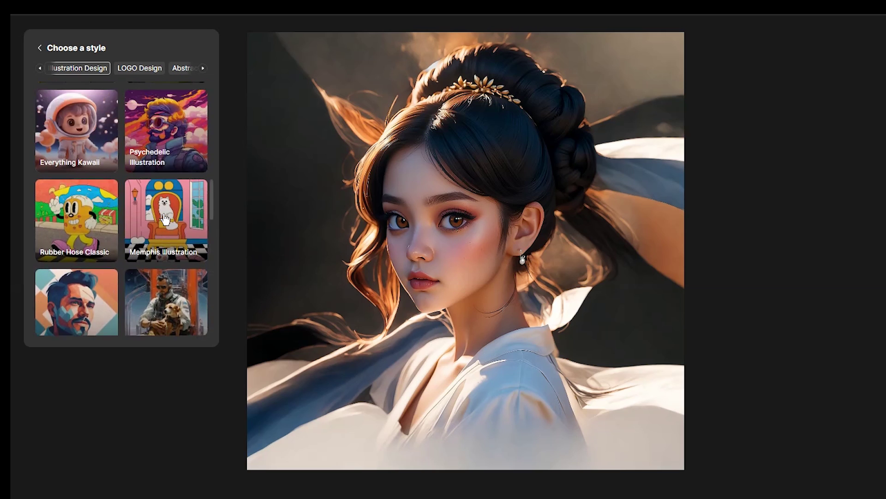
left_click(183, 235)
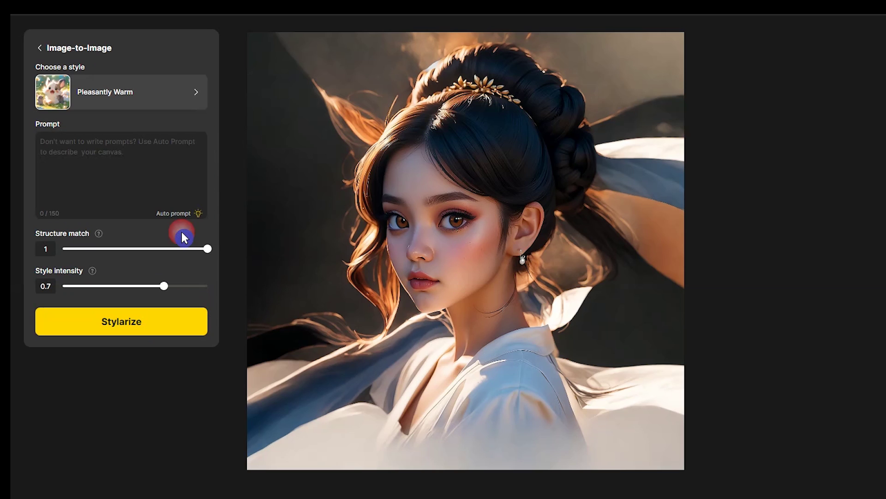
left_click(48, 142)
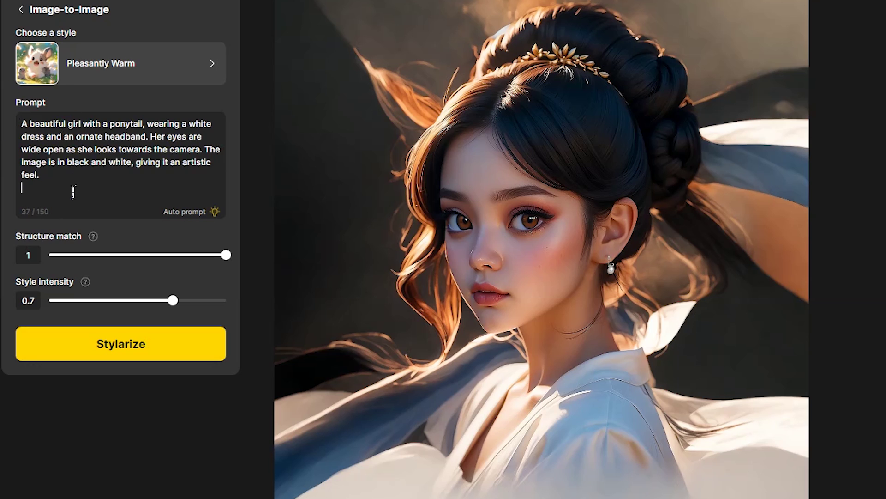
left_click_drag(173, 300, 138, 303)
left_click(176, 350)
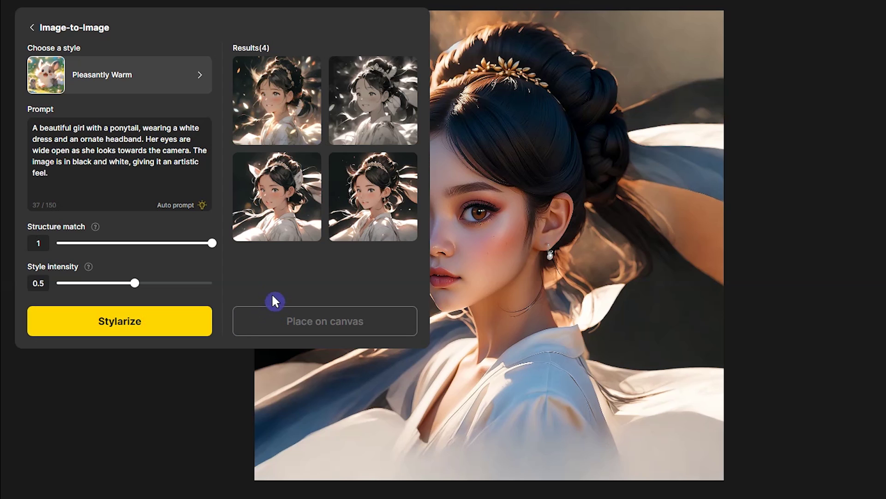
Select the third and fourth portrait results
mouse_move(274, 132)
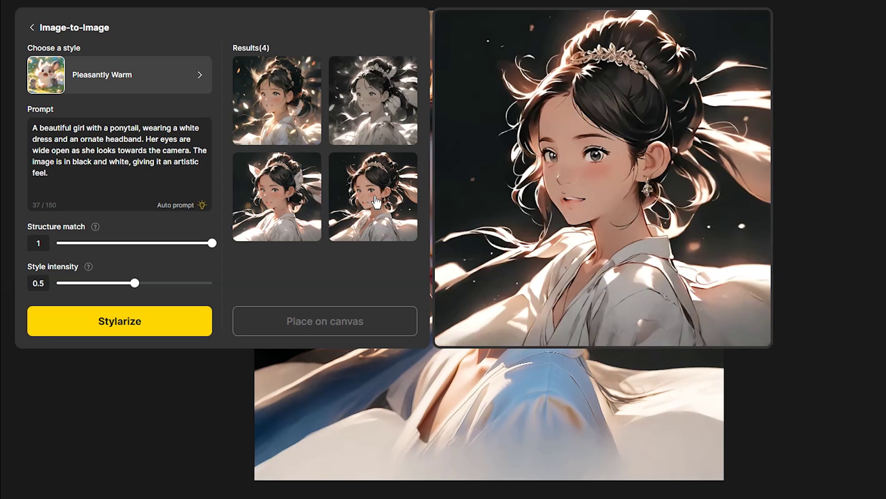
left_click(295, 204)
left_click(367, 204)
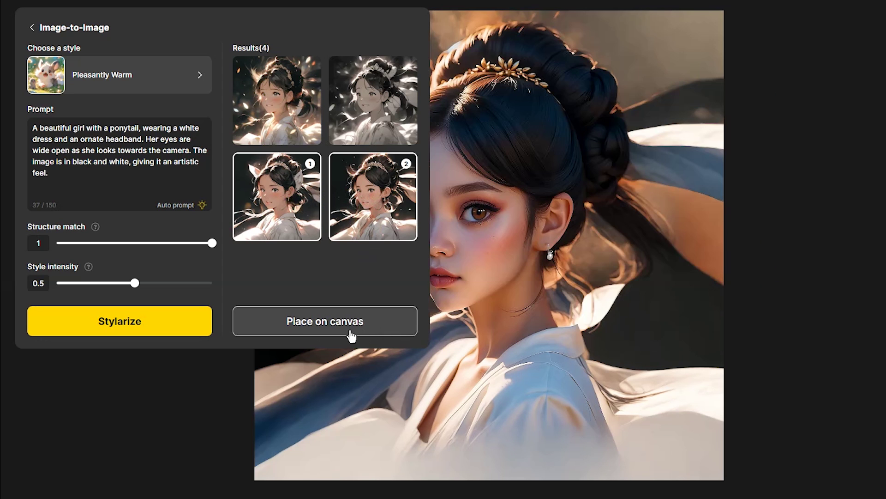
Place the two anime portraits as Layers 15–16, toggle them to compare, ending with Layer 16 visible
left_click(399, 326)
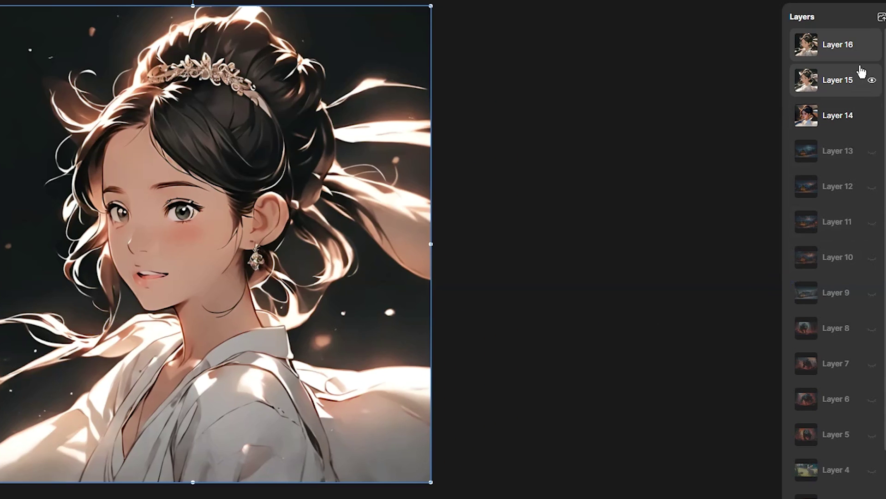
left_click(873, 44)
left_click(873, 80)
left_click(872, 80)
left_click(871, 81)
left_click(871, 82)
left_click(872, 82)
left_click(872, 45)
left_click(874, 47)
left_click(874, 46)
left_click(874, 46)
left_click(873, 48)
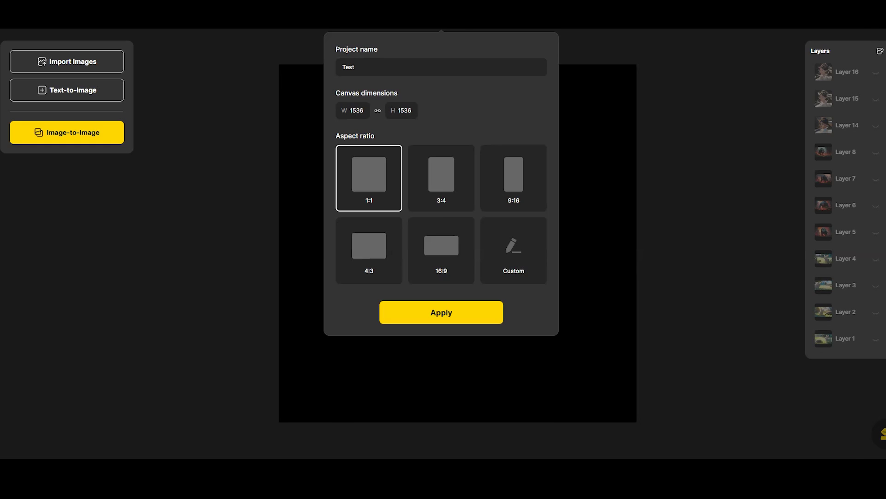
Switch the canvas to 16:9 and import the snowy night cabin image as Layer 17
left_click(436, 246)
left_click(455, 314)
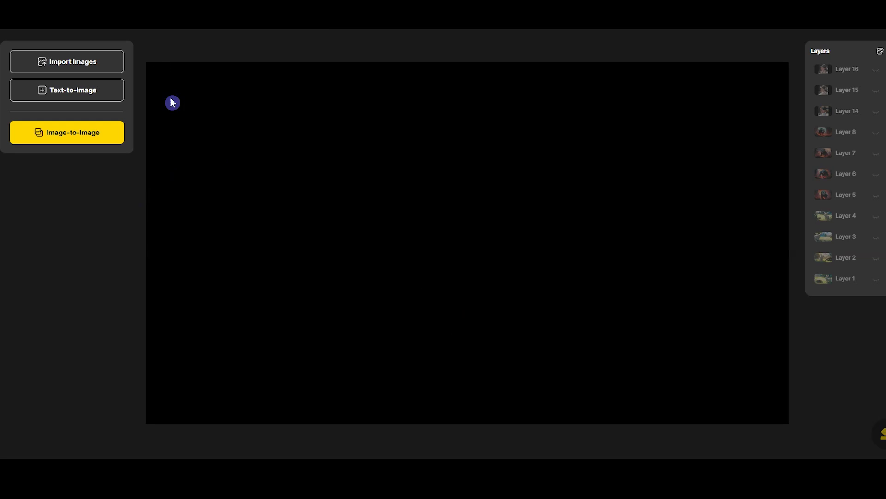
left_click(112, 63)
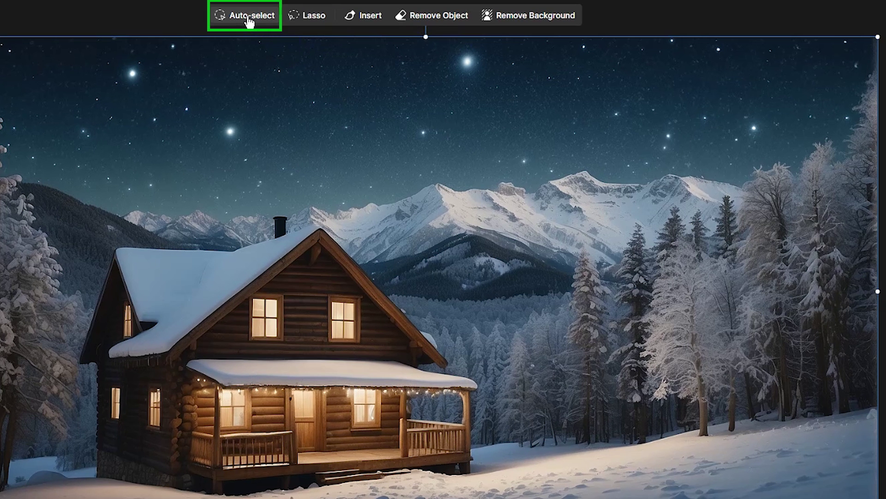
Auto-select the log cabin, duplicate it onto Layer 18, and move the copy beside the original
left_click(250, 22)
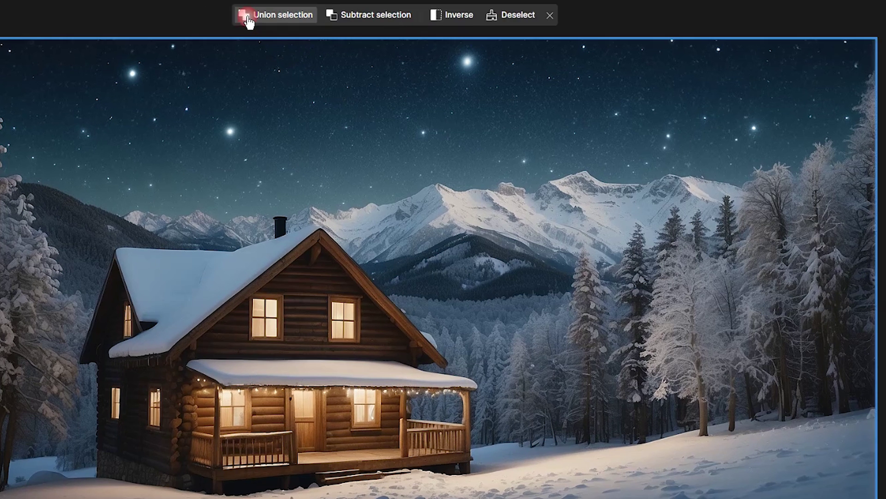
left_click(306, 325)
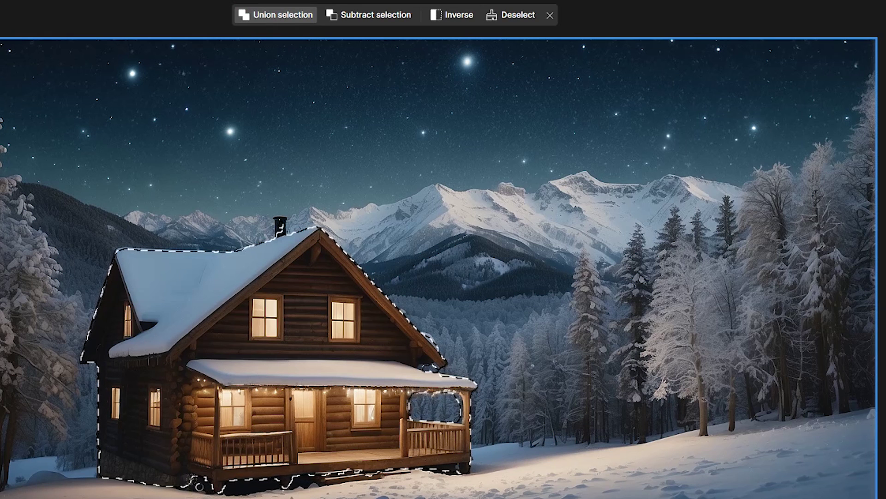
left_click(201, 484)
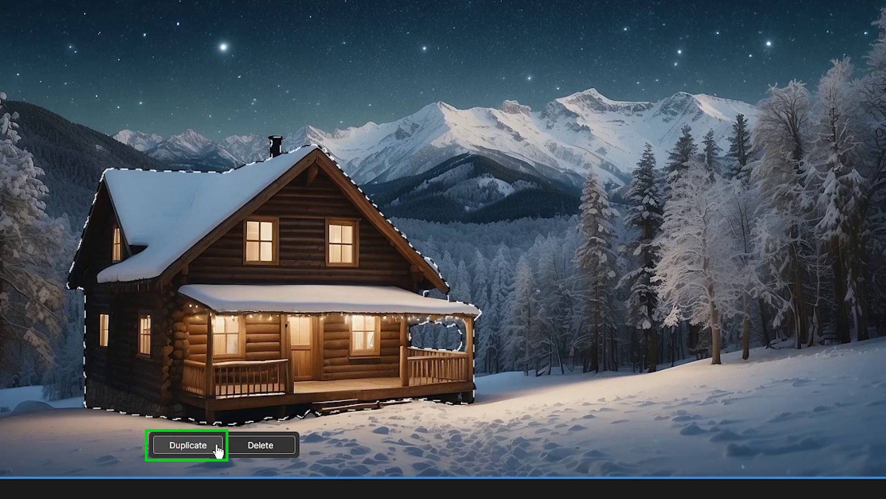
left_click(214, 445)
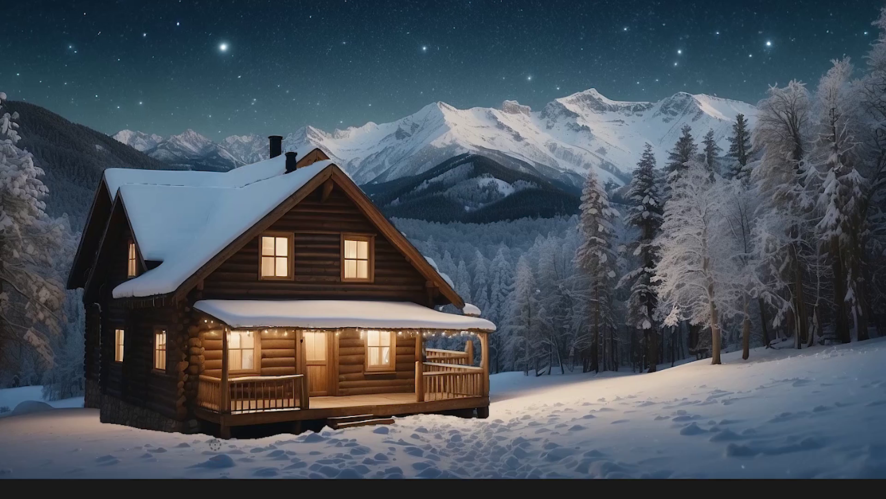
left_click_drag(317, 231, 492, 245)
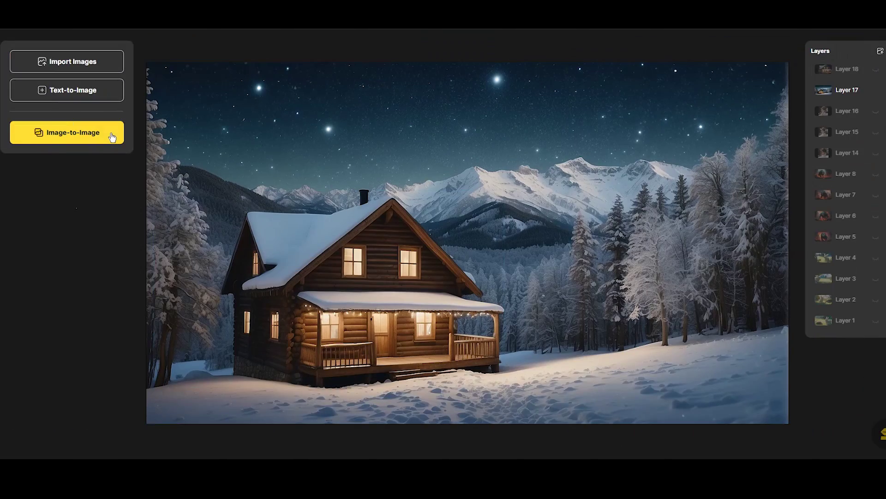
Generate Apocalyptic Photography restylings at 0.9 intensity, with the person sentence removed from the auto prompt
left_click(112, 137)
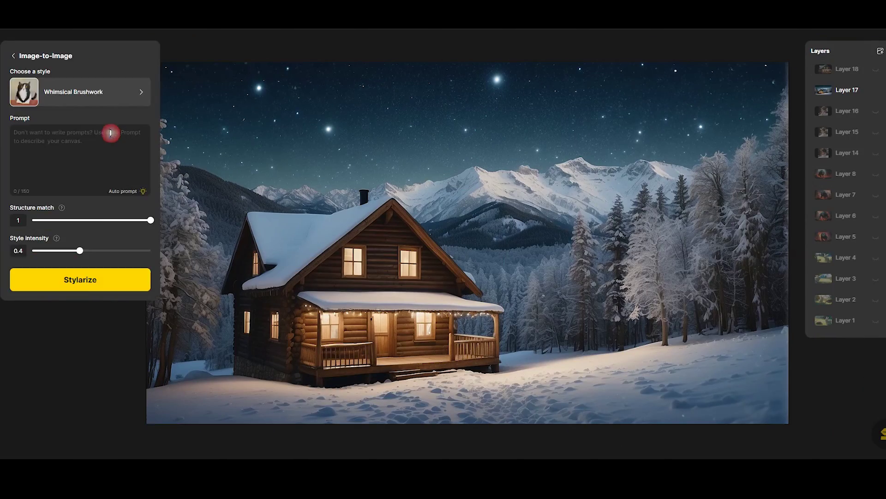
left_click(129, 88)
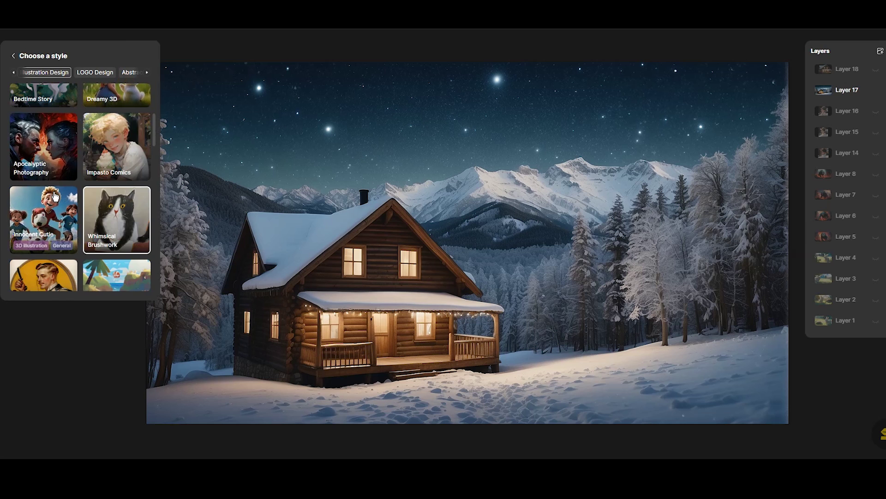
left_click(54, 156)
left_click(125, 192)
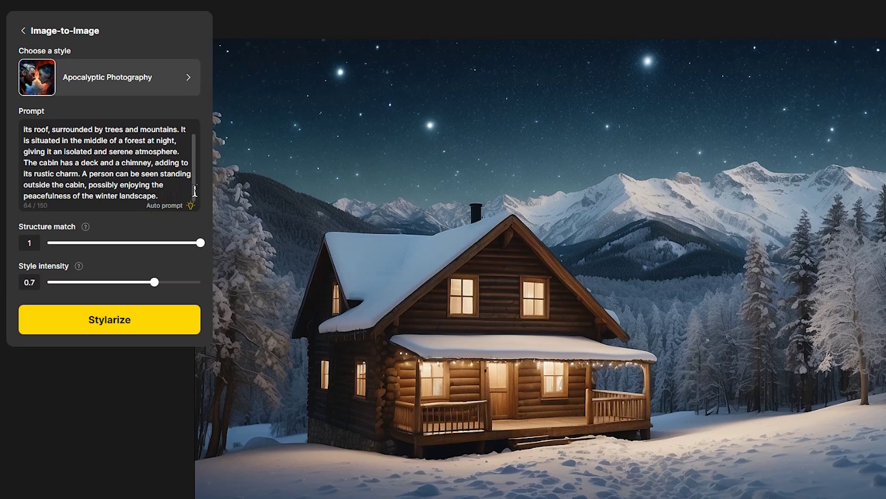
left_click_drag(195, 191, 134, 197)
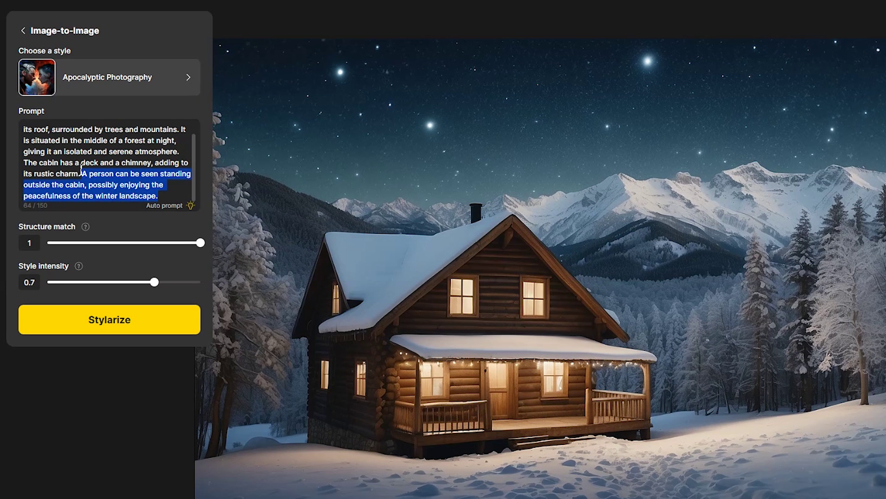
key("BackSpace")
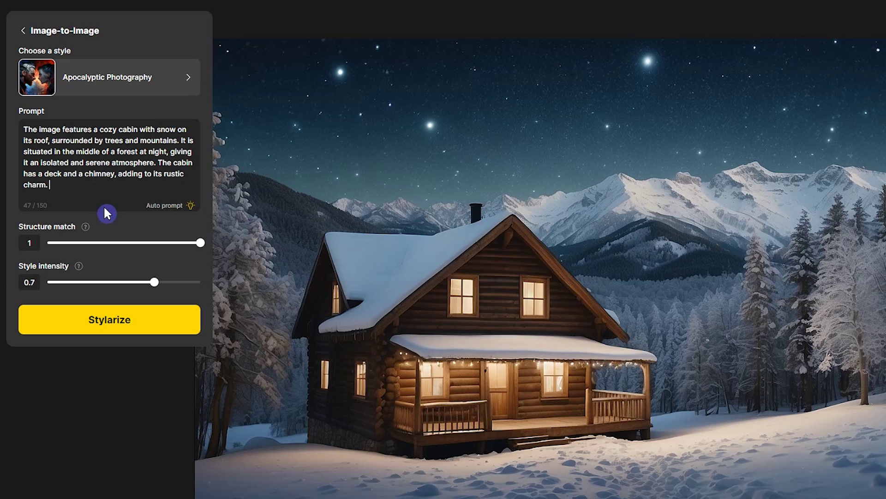
left_click_drag(154, 283, 184, 286)
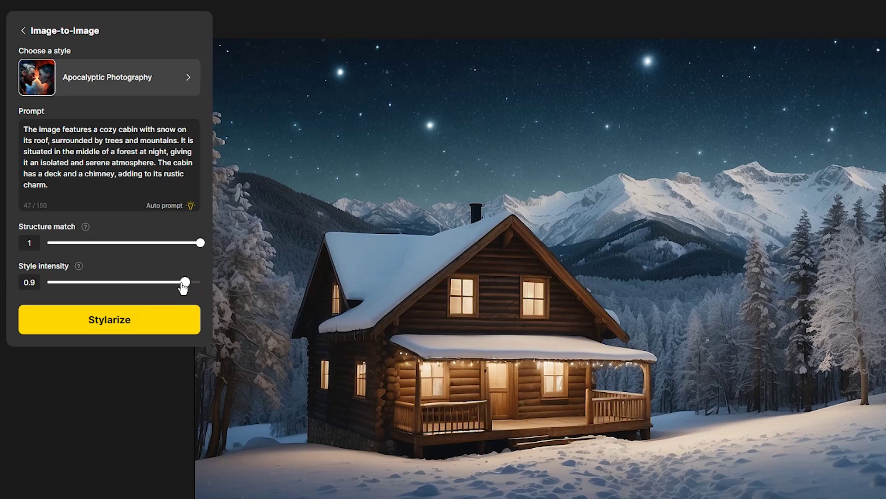
left_click(156, 326)
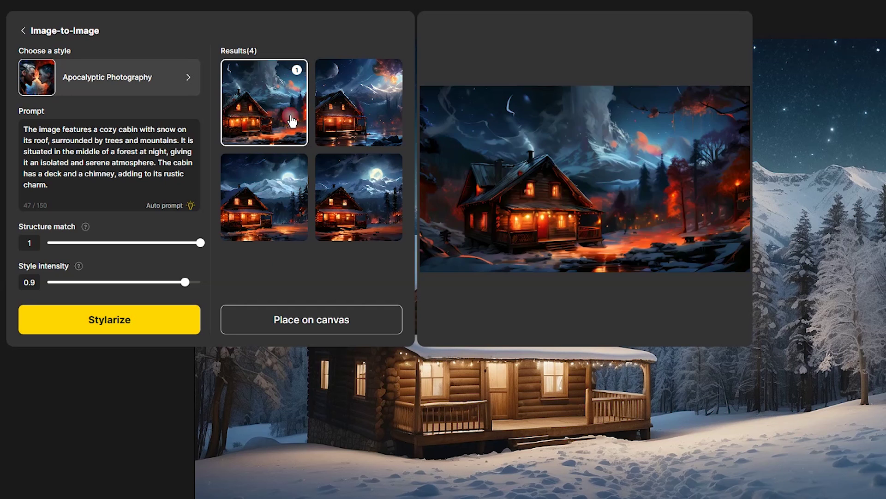
Select all four generated results and place them on the canvas as Layers 19–22
left_click(369, 115)
left_click(274, 183)
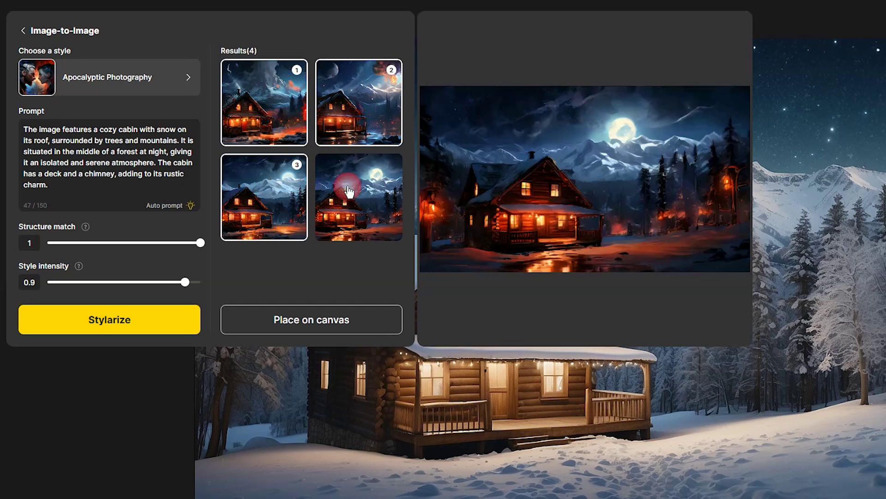
left_click(347, 186)
left_click(377, 319)
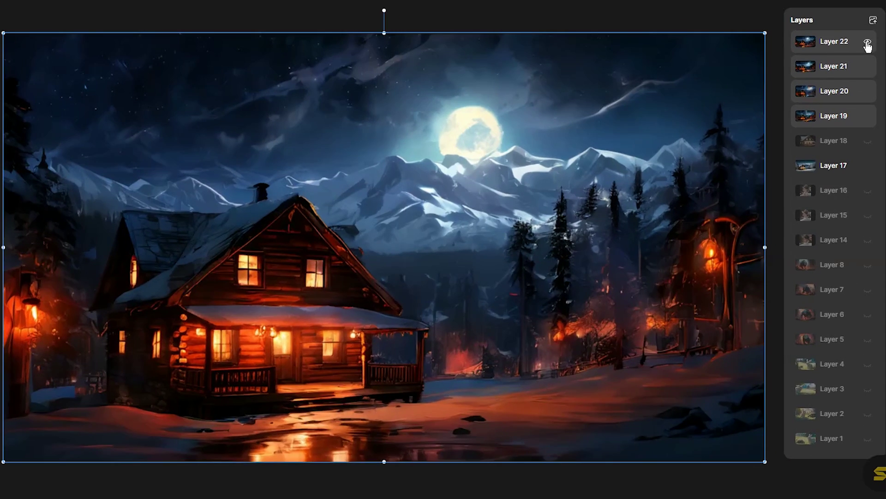
Hide Layers 22, 21 and 20 and make the cabin cutout Layer 18 visible
left_click(868, 43)
left_click(867, 67)
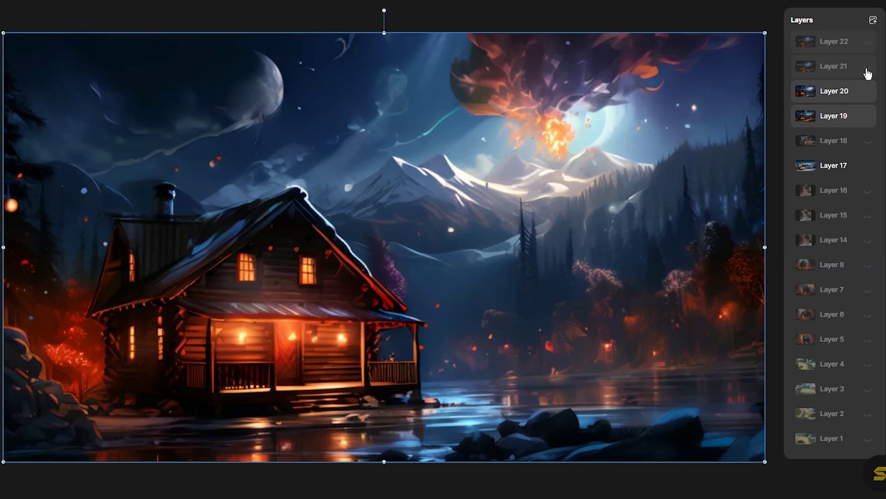
left_click(866, 92)
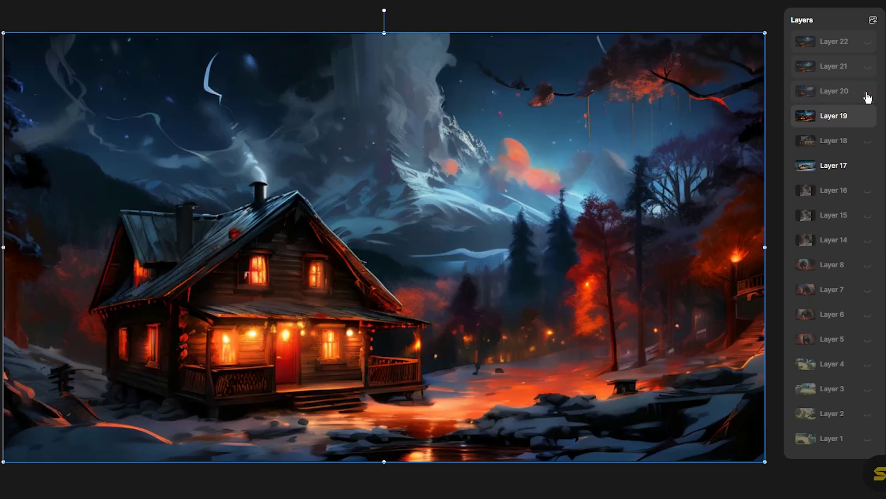
left_click(868, 140)
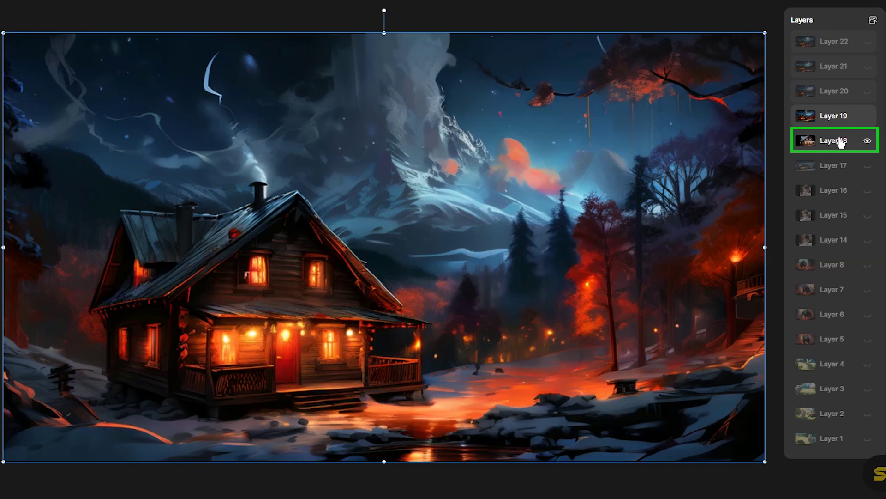
Move cabin Layer 18 above the Layer 19 apocalyptic scene and select it
left_click_drag(840, 144, 839, 112)
left_click(843, 96)
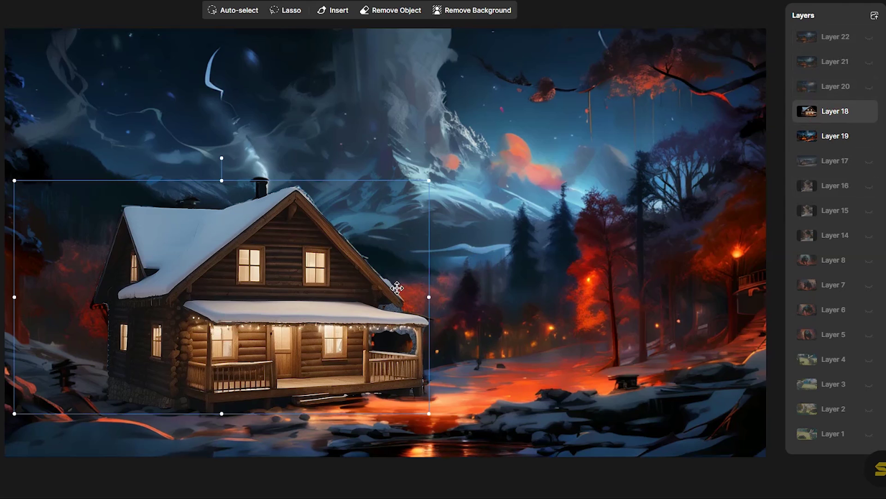
left_click(223, 422)
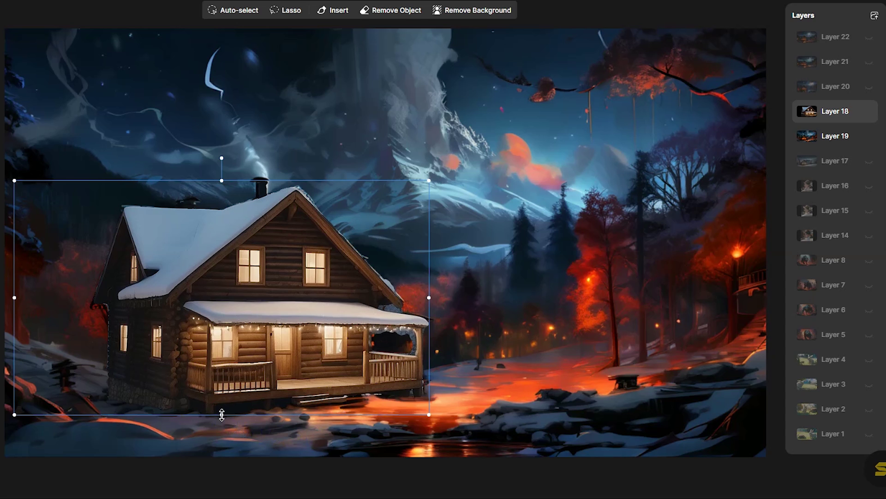